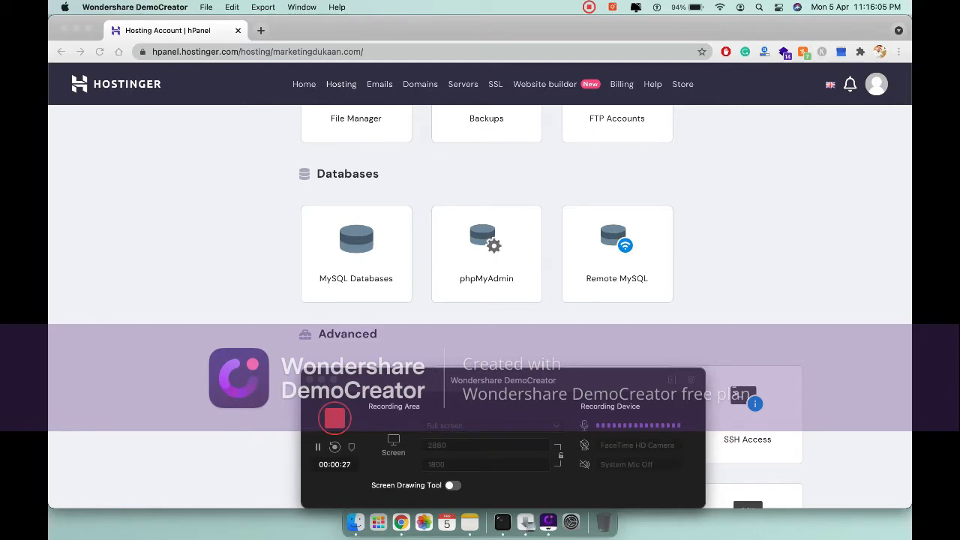
# Step: Scroll through the Hosting Account tool sections and open the MySQL Databases page
pyautogui.click(321, 378)
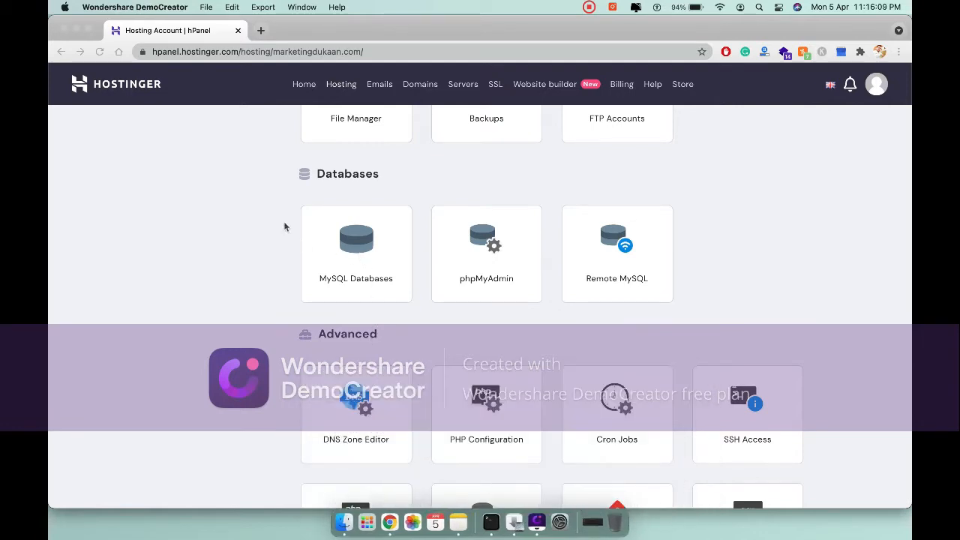
pyautogui.scroll(15, 284, 226)
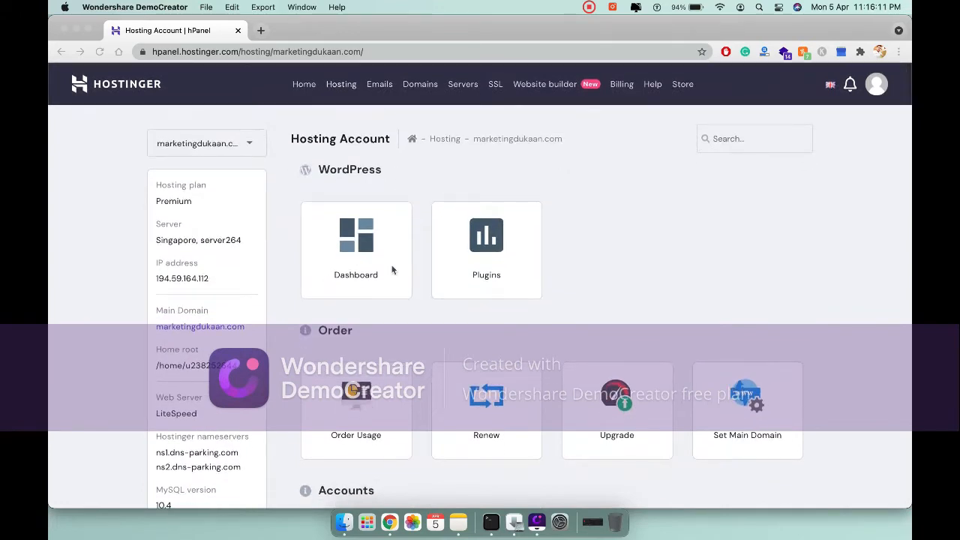
pyautogui.scroll(-8, 391, 270)
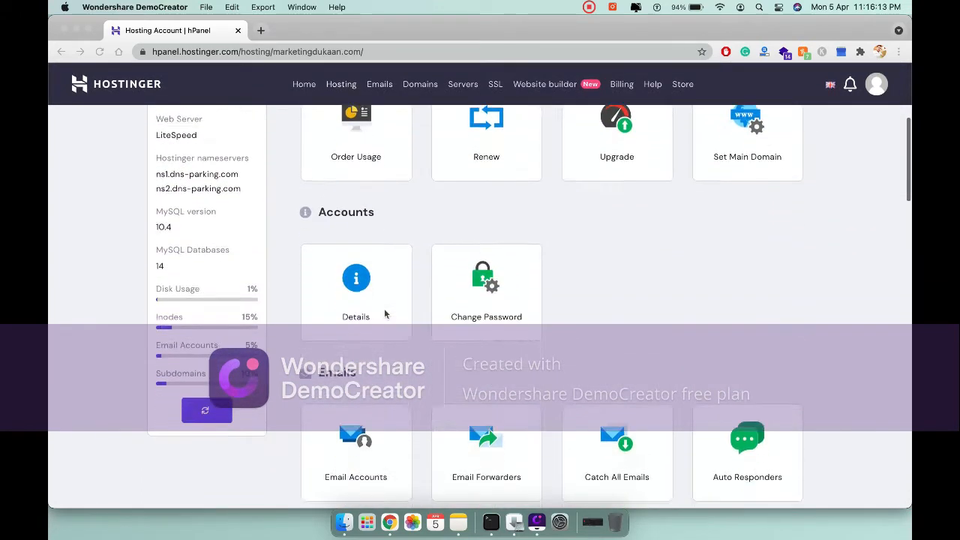
pyautogui.scroll(-12, 385, 315)
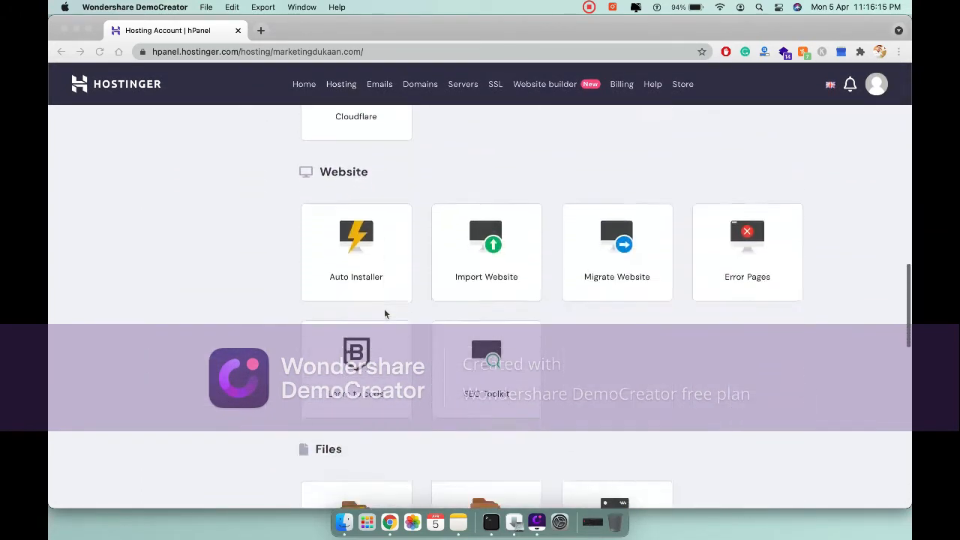
pyautogui.scroll(-8, 385, 314)
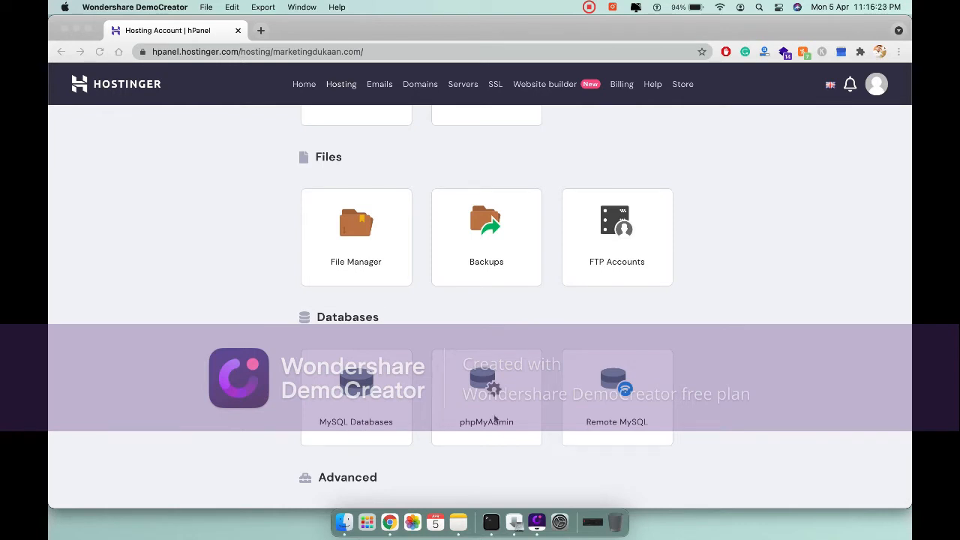
pyautogui.scroll(-1, 467, 450)
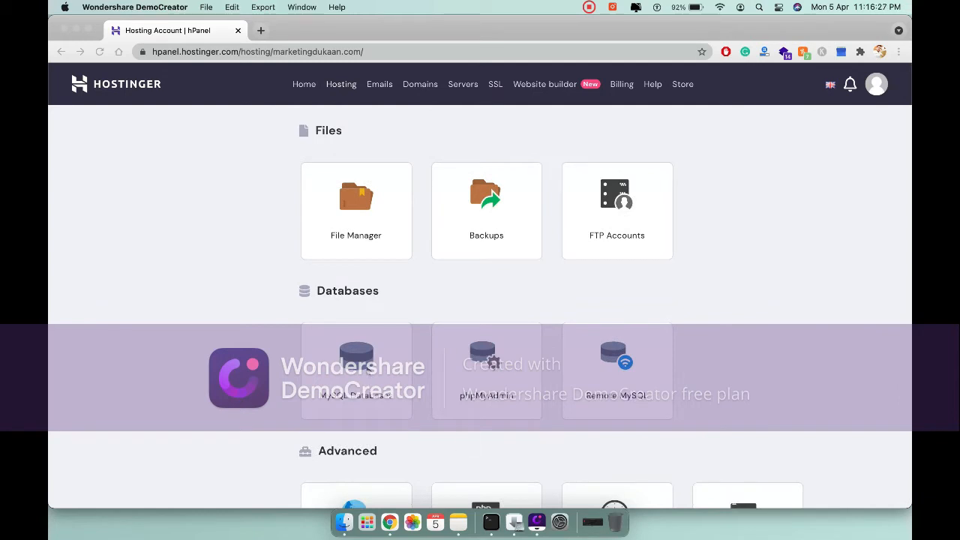
pyautogui.click(369, 373)
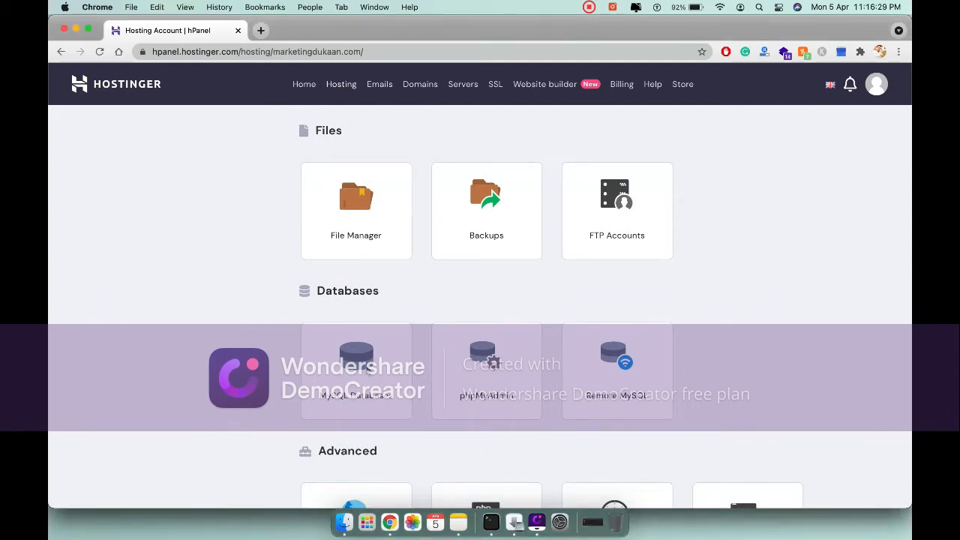
pyautogui.click(383, 398)
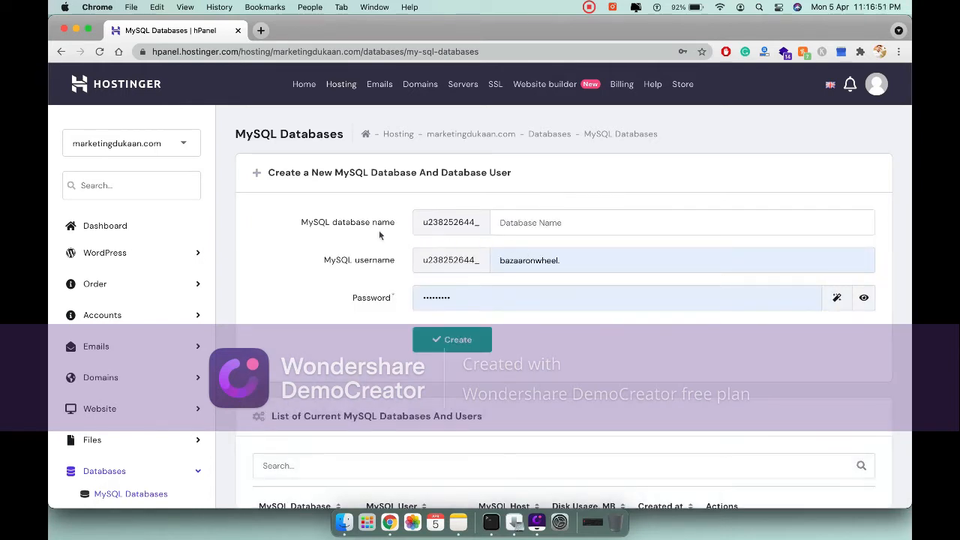
pyautogui.tripleClick(364, 227)
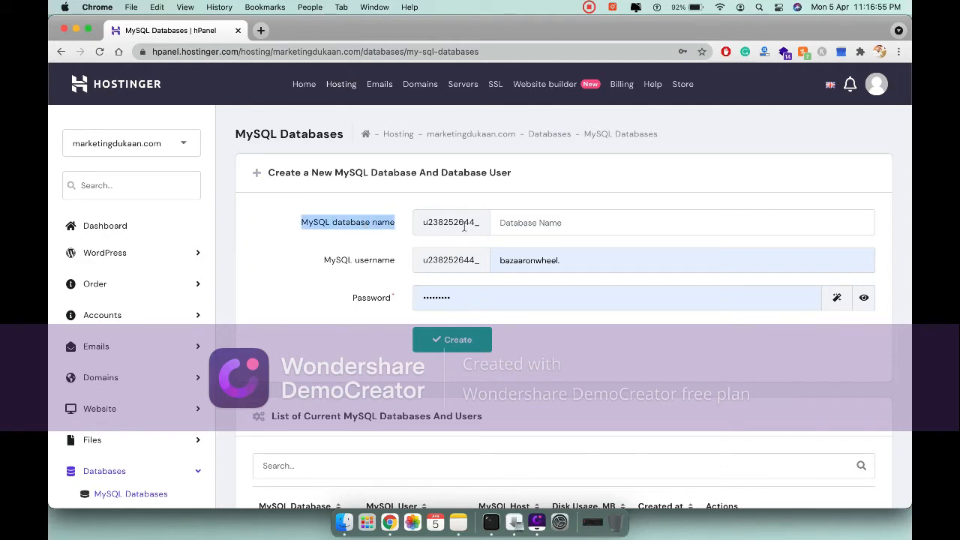
pyautogui.doubleClick(464, 228)
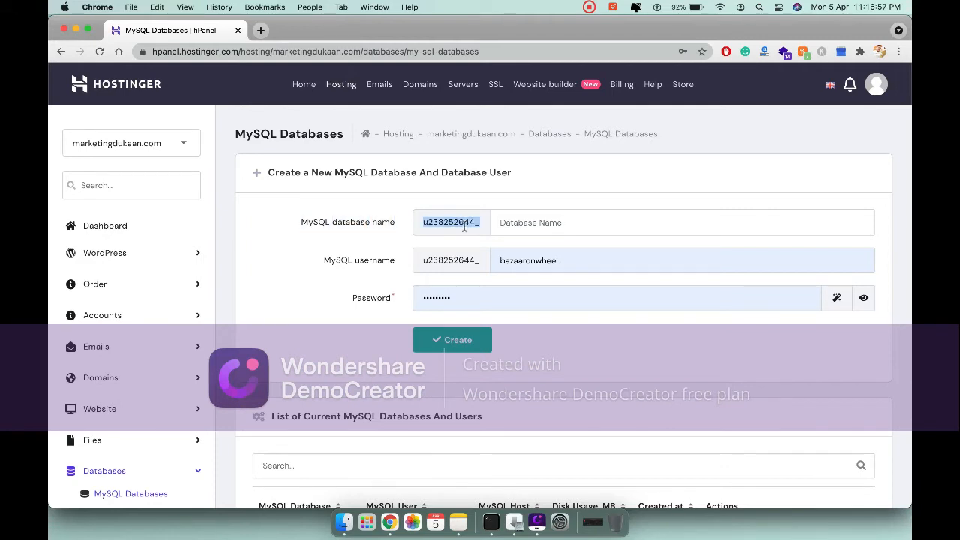
pyautogui.click(443, 224)
pyautogui.doubleClick(442, 224)
pyautogui.doubleClick(447, 298)
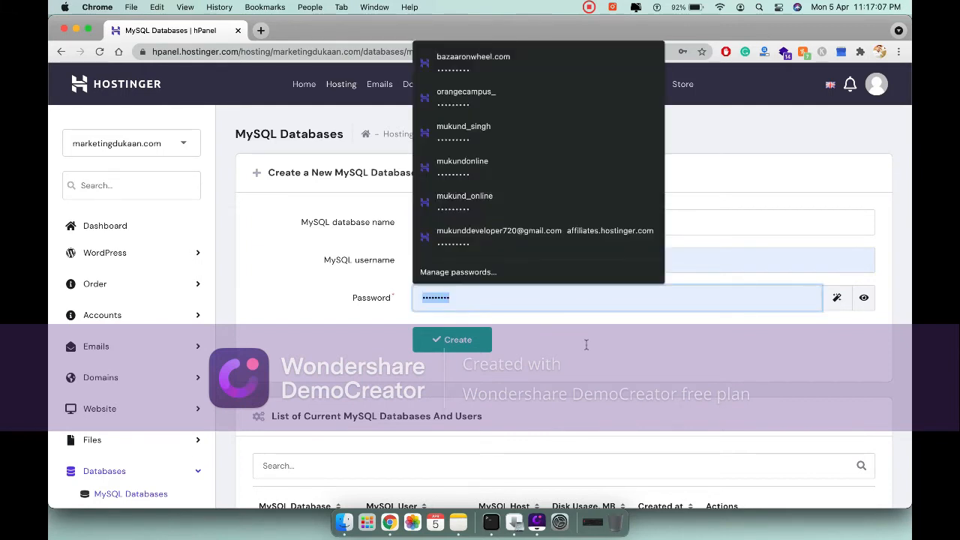
pyautogui.click(548, 274)
pyautogui.click(525, 234)
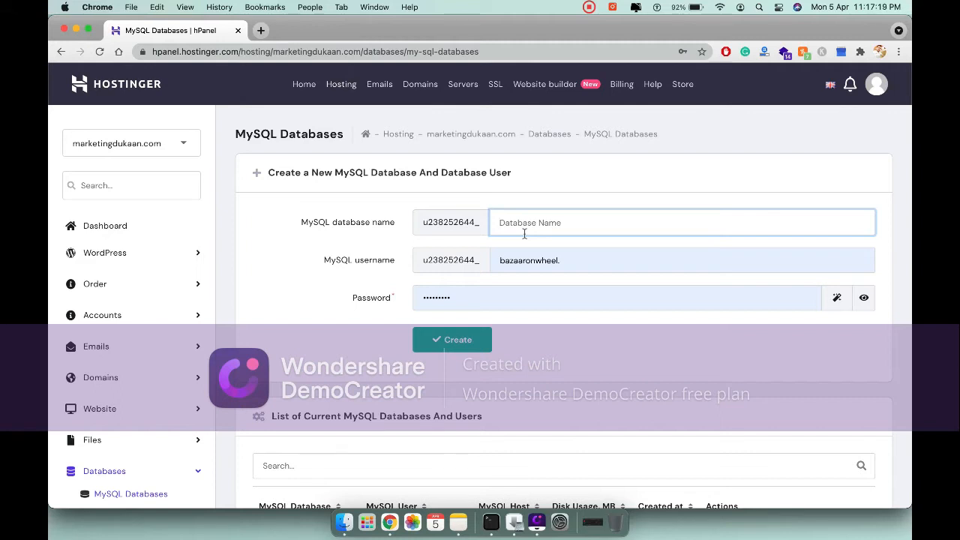
# Step: Enter test12 as the new database name and abc as its username
pyautogui.write('test12')
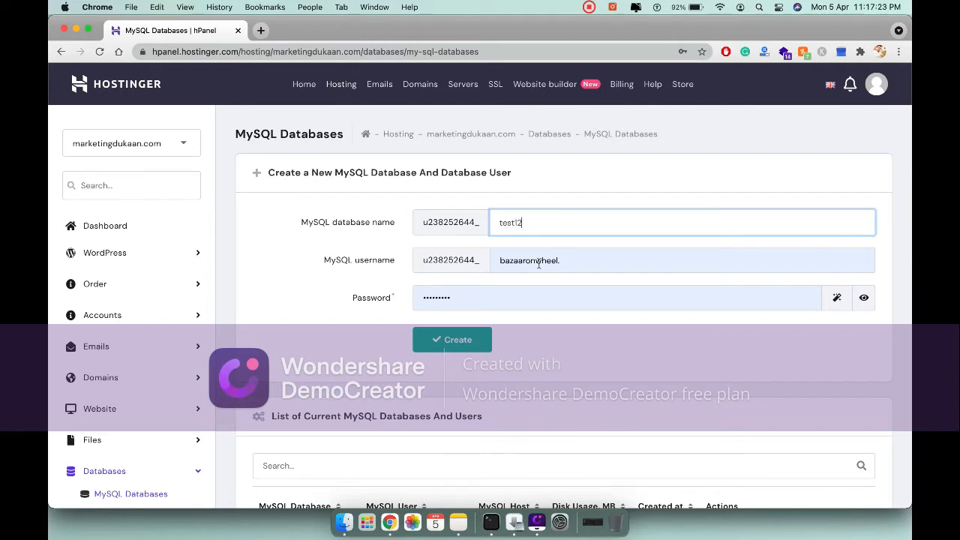
pyautogui.doubleClick(538, 264)
pyautogui.press('BackSpace')
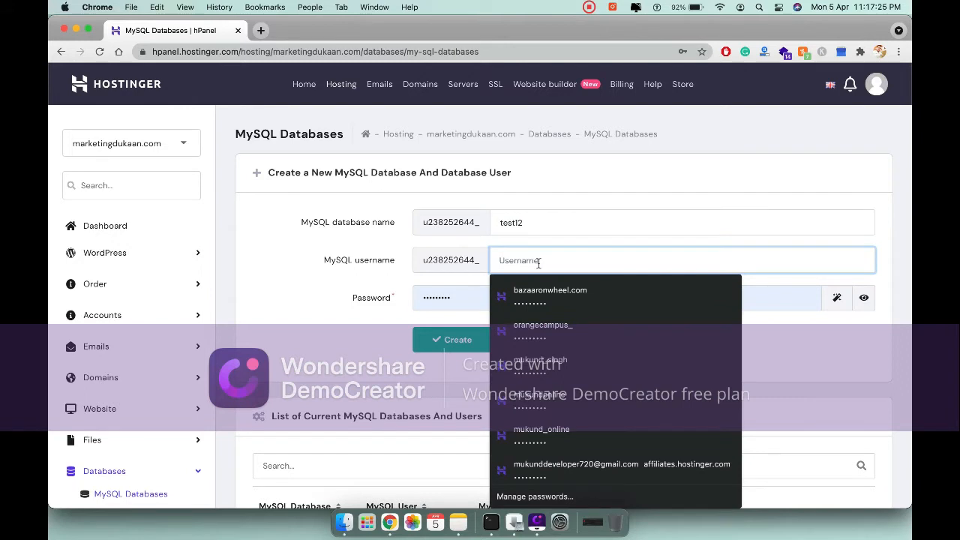
pyautogui.write('abc')
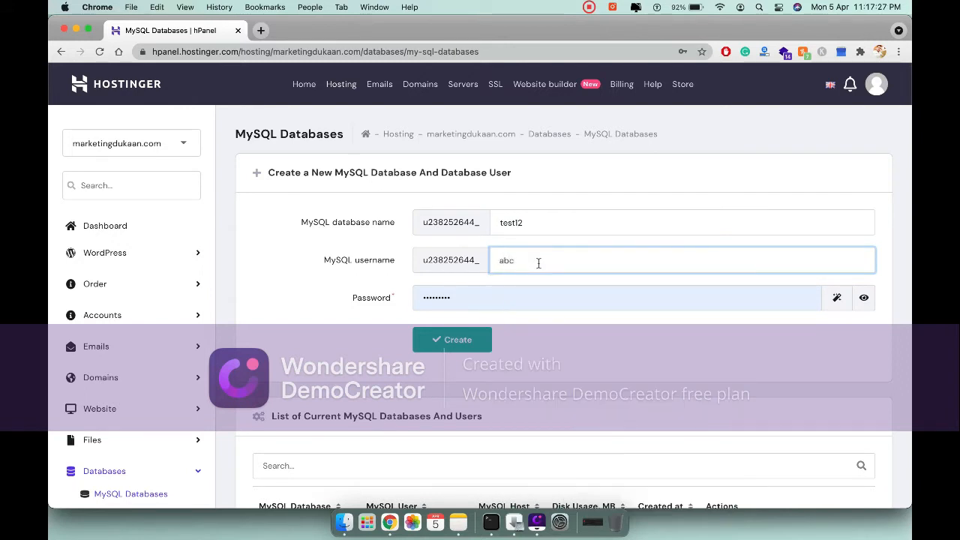
# Step: Replace the autofilled password with a custom one and submit the database form
pyautogui.click(497, 298)
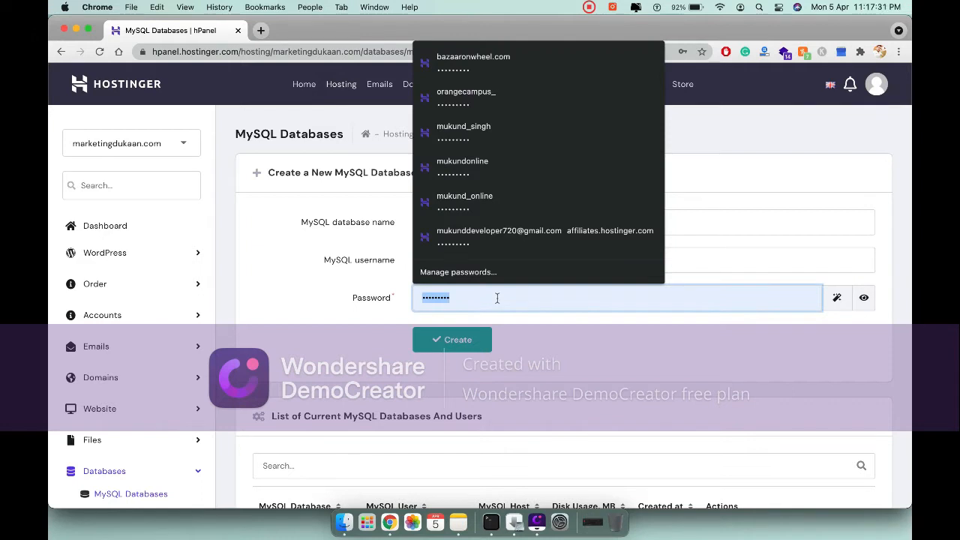
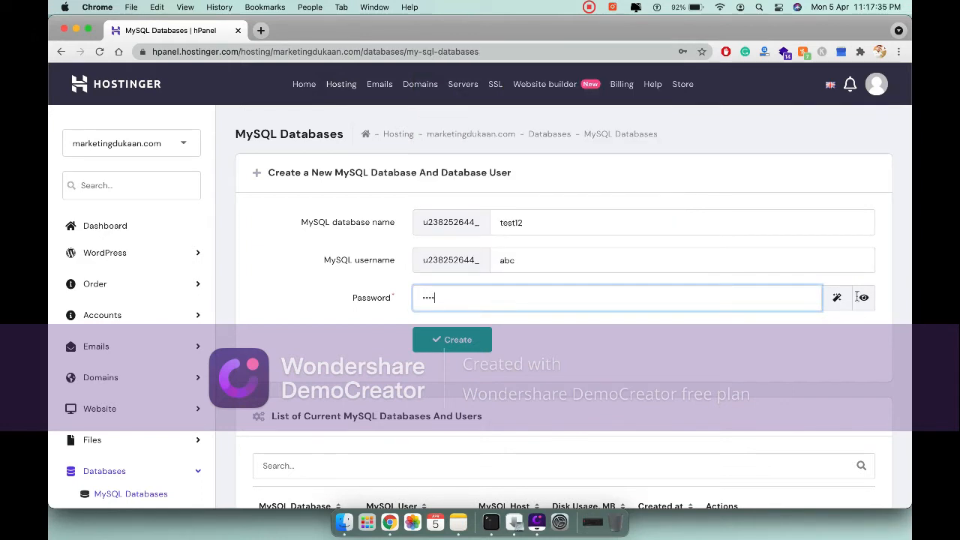
pyautogui.click(863, 297)
pyautogui.click(490, 298)
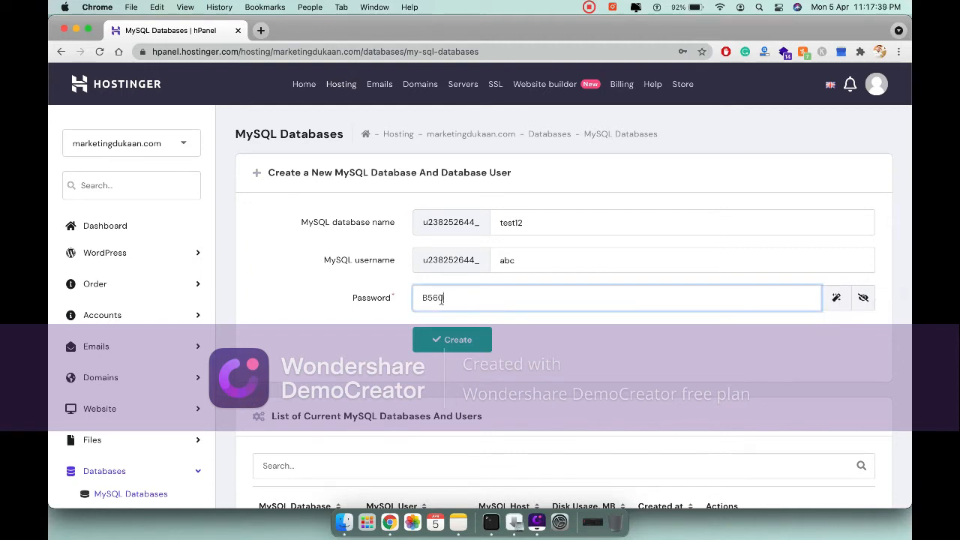
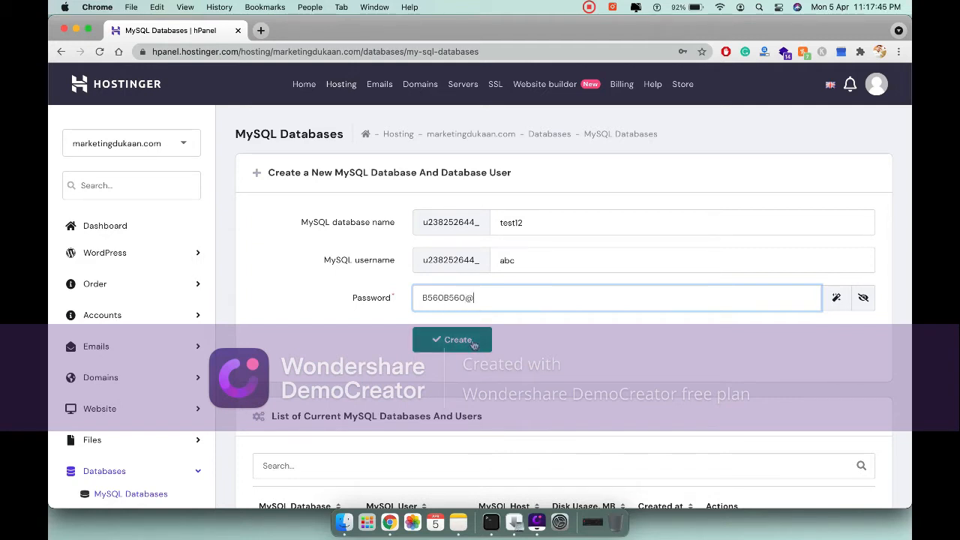
pyautogui.click(473, 342)
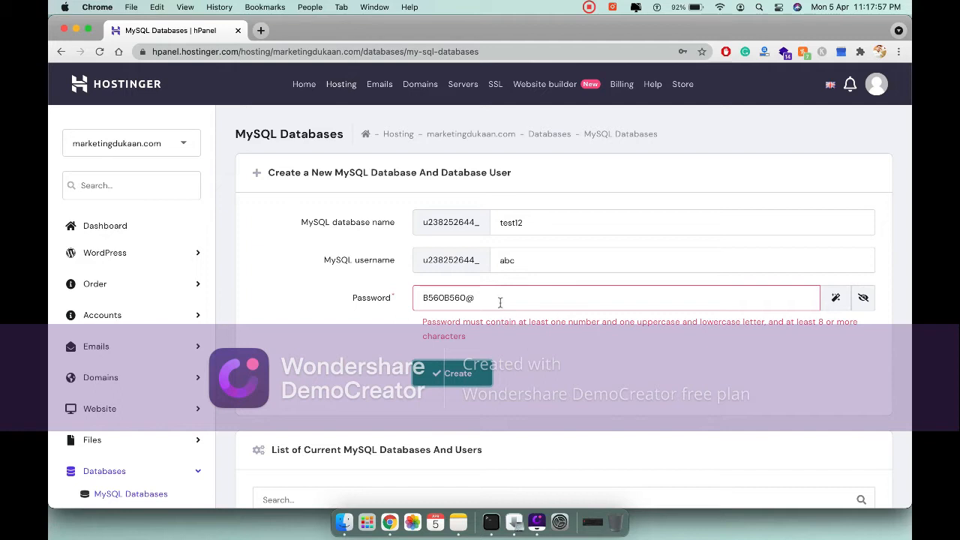
# Step: Adjust the rejected password and resubmit until the test12 database is created
pyautogui.click(499, 302)
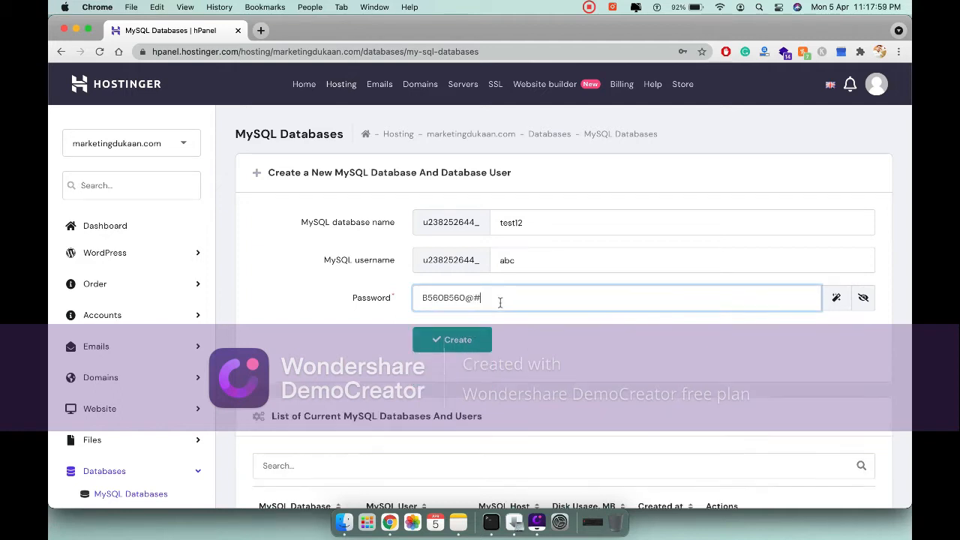
pyautogui.click(471, 341)
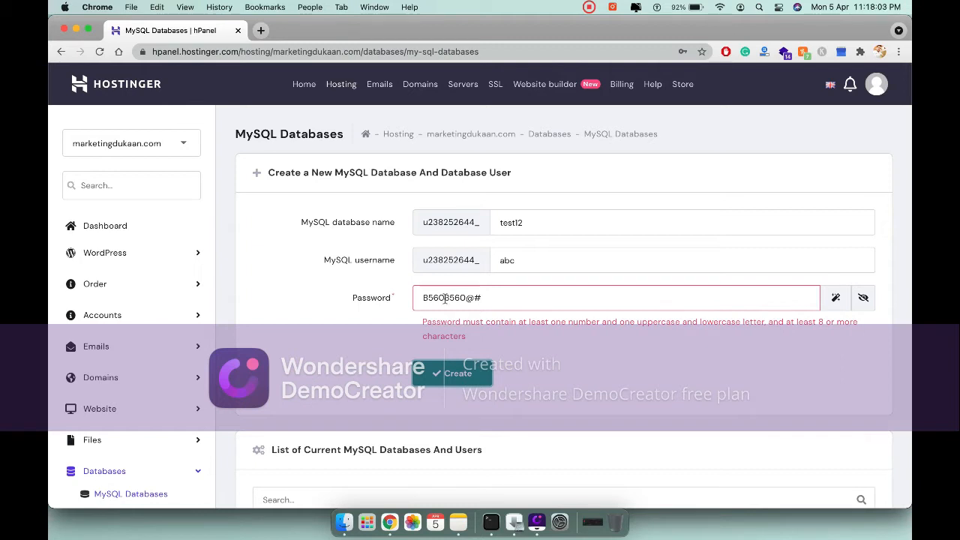
pyautogui.click(447, 298)
pyautogui.press('BackSpace')
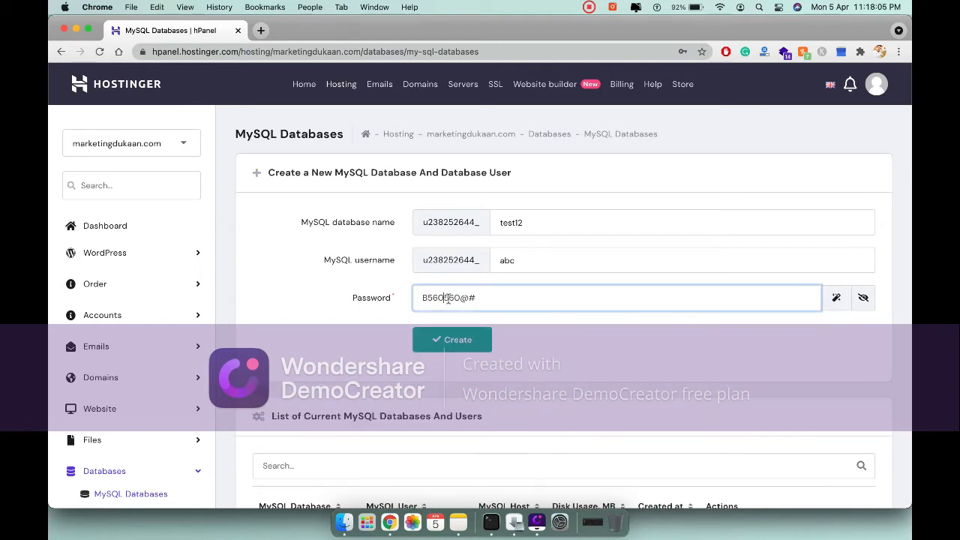
pyautogui.press('Return')
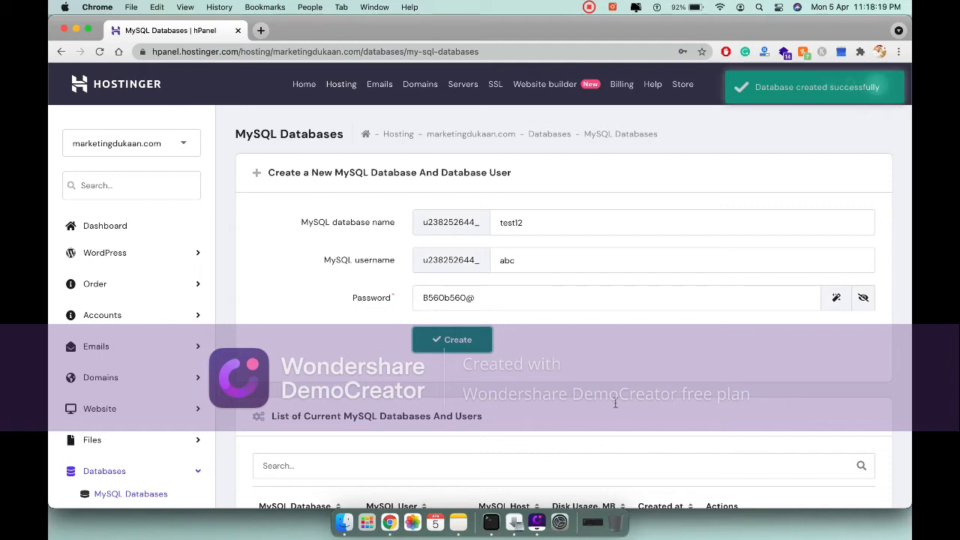
pyautogui.scroll(-4, 614, 403)
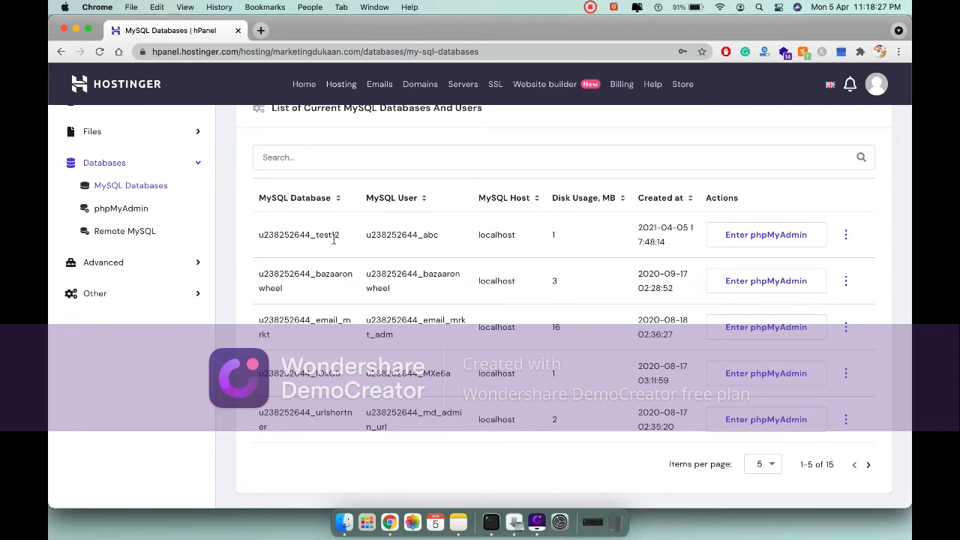
pyautogui.tripleClick(657, 242)
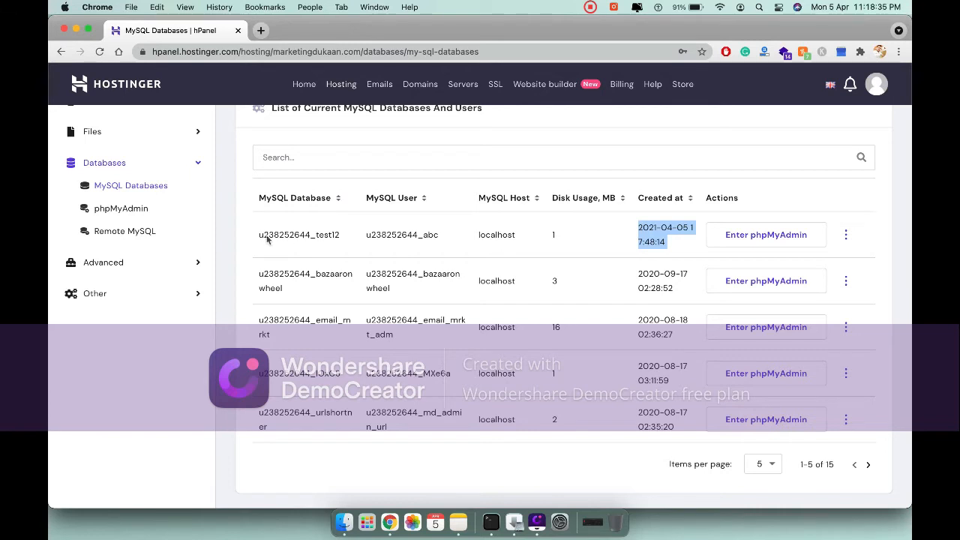
pyautogui.doubleClick(420, 234)
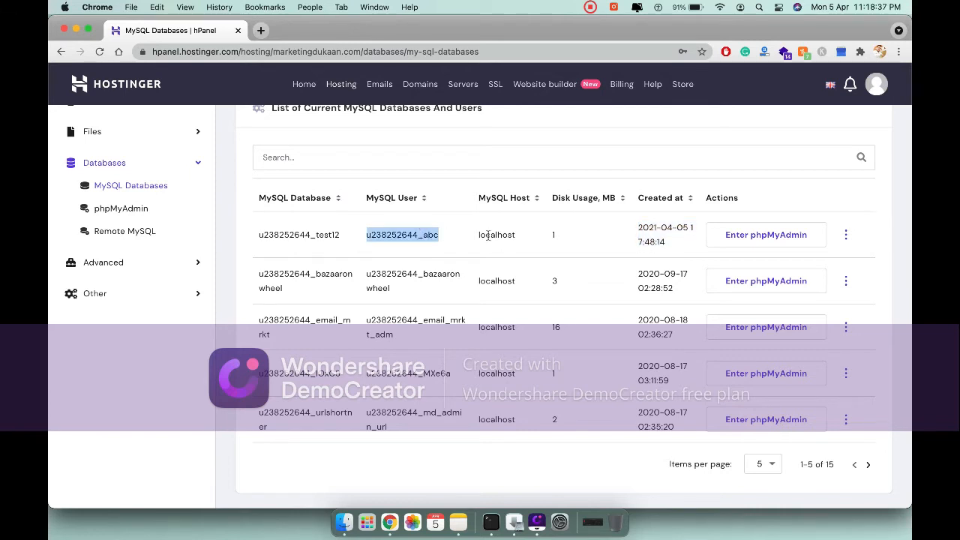
pyautogui.click(557, 237)
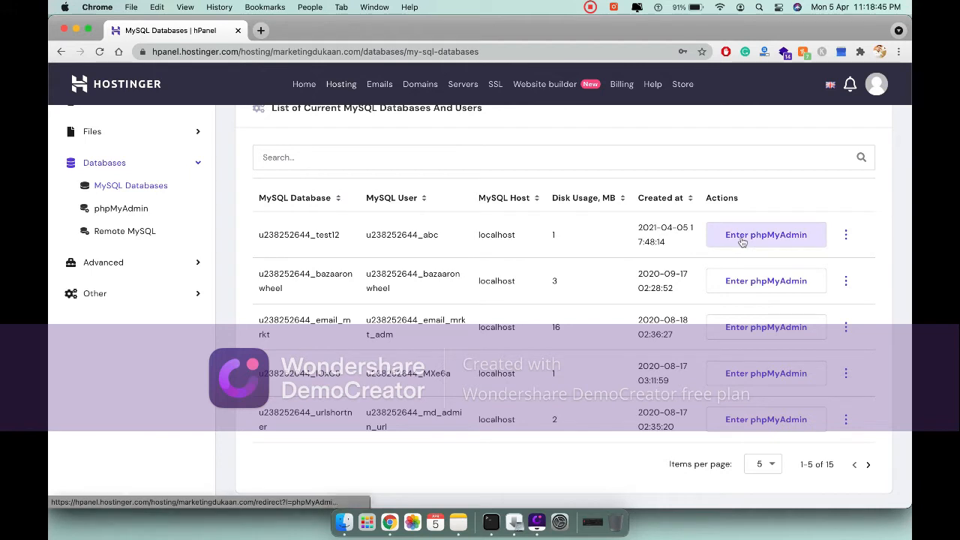
pyautogui.click(845, 236)
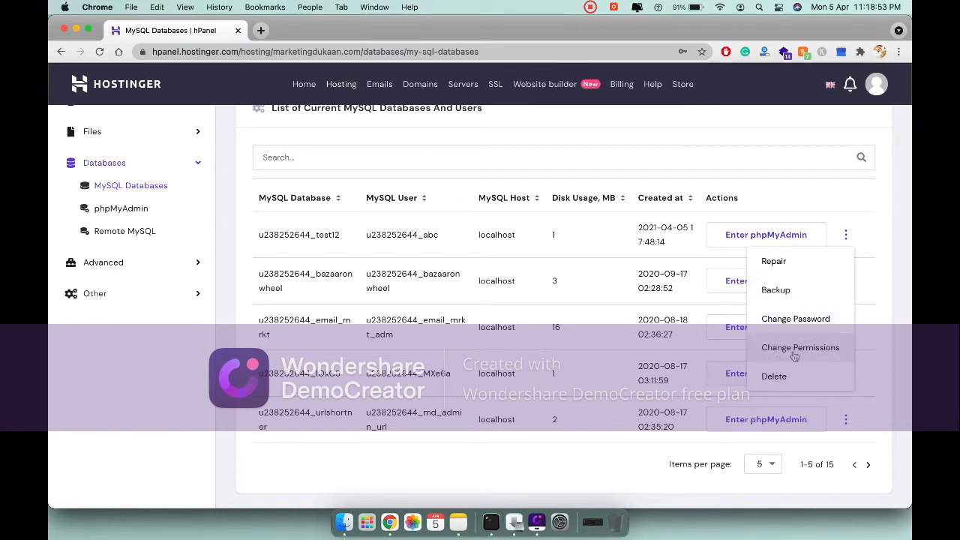
pyautogui.click(624, 464)
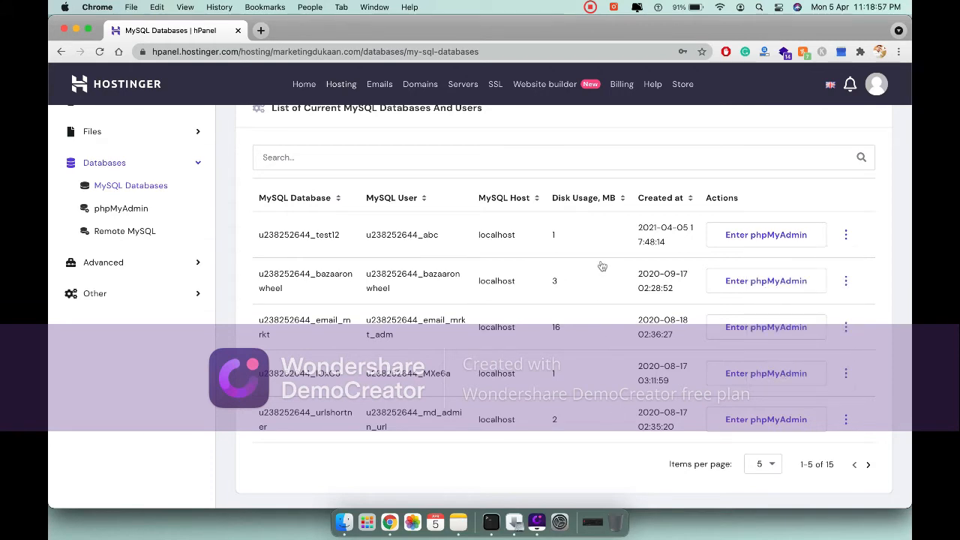
pyautogui.scroll(1, 602, 267)
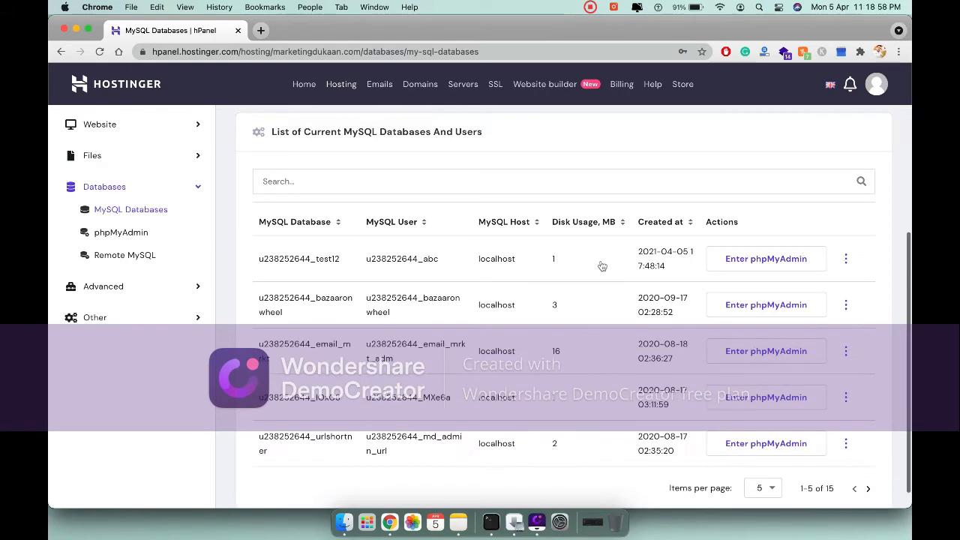
pyautogui.click(732, 266)
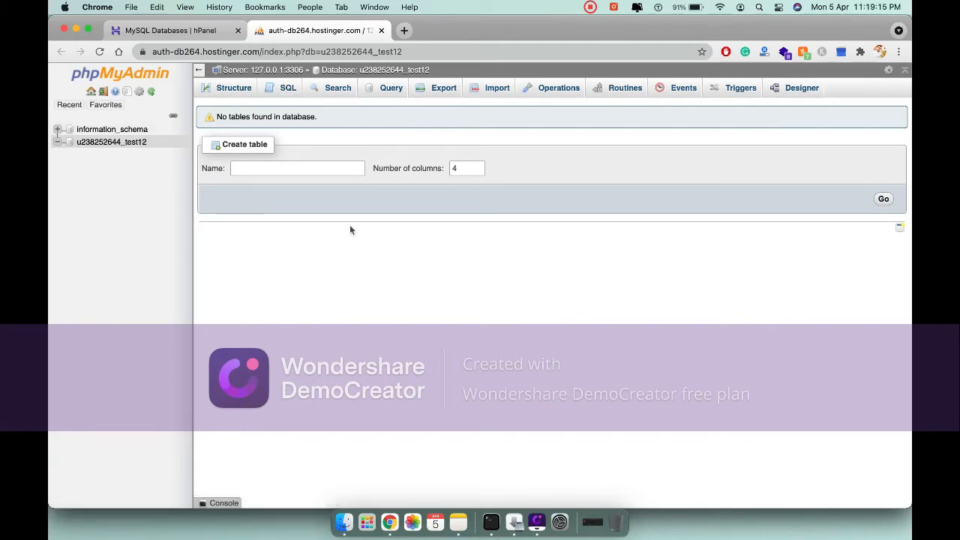
# Step: Create a new table named 'user' with 4 columns
pyautogui.click(277, 169)
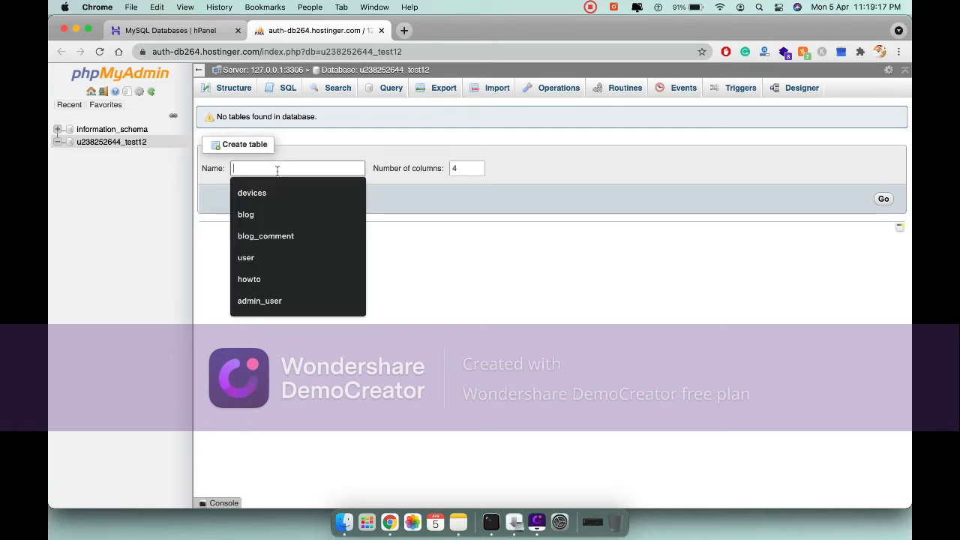
pyautogui.write('user')
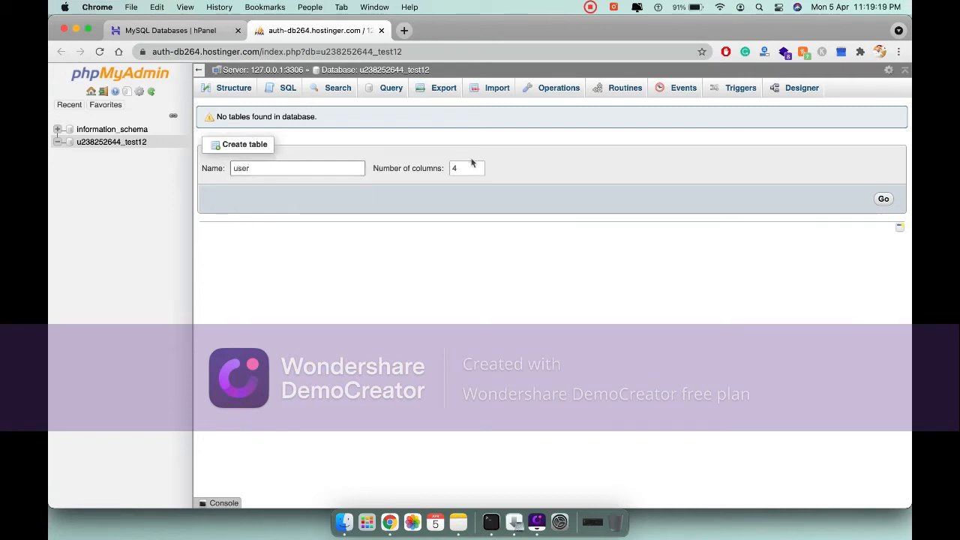
pyautogui.click(459, 173)
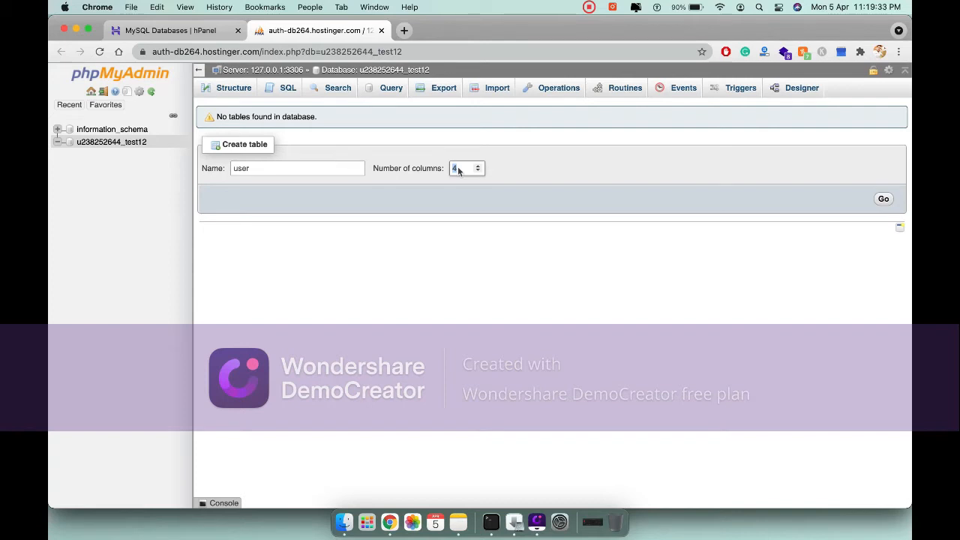
pyautogui.click(883, 199)
pyautogui.click(248, 165)
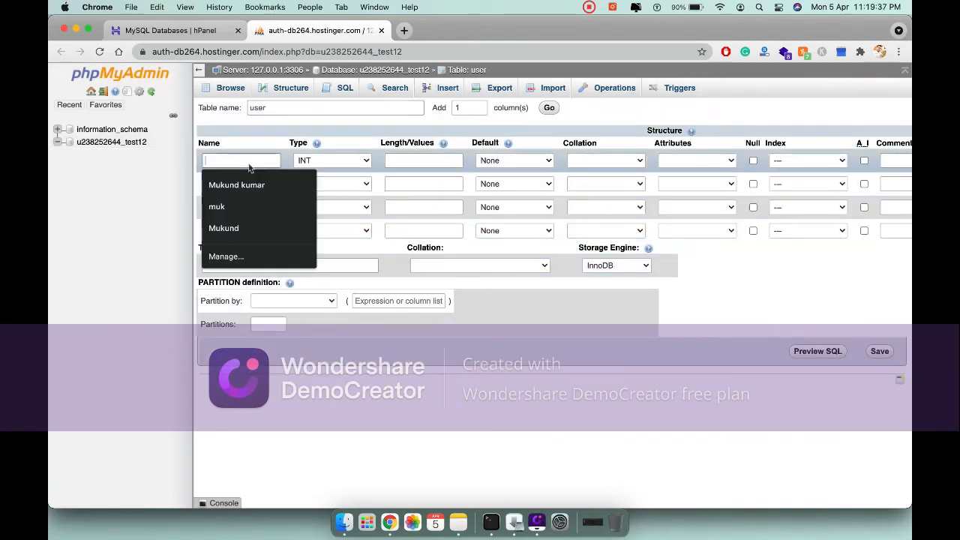
# Step: Define the first column as id, INT, PRIMARY index, auto-increment
pyautogui.write('id')
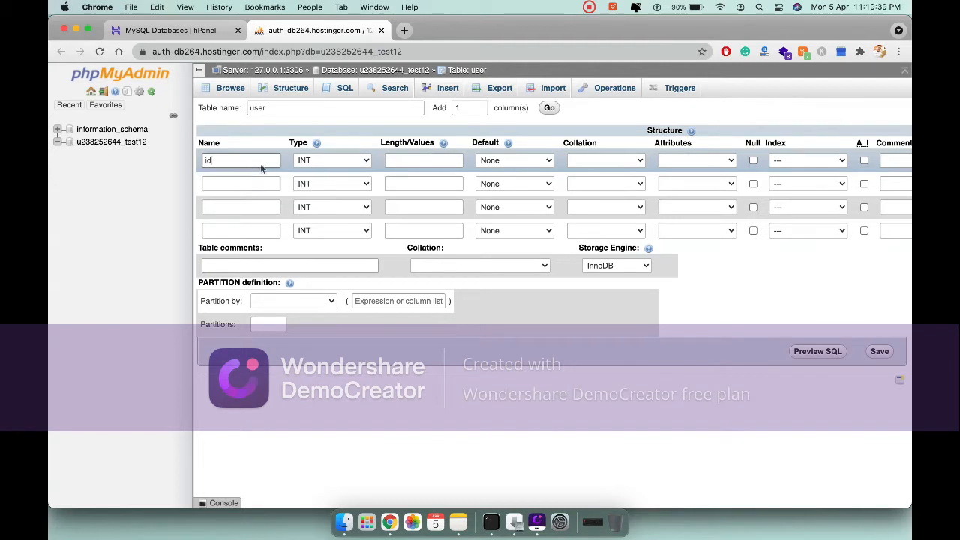
pyautogui.click(327, 159)
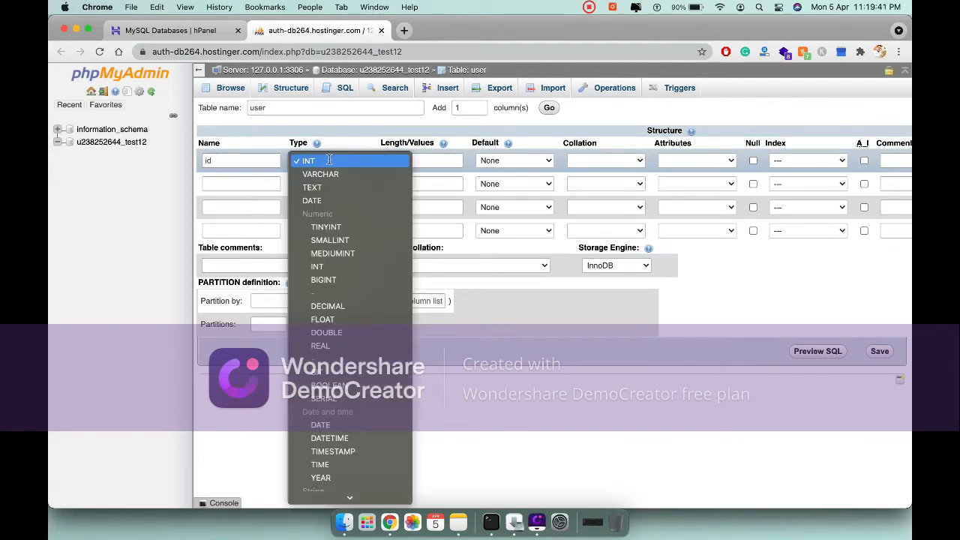
pyautogui.click(328, 159)
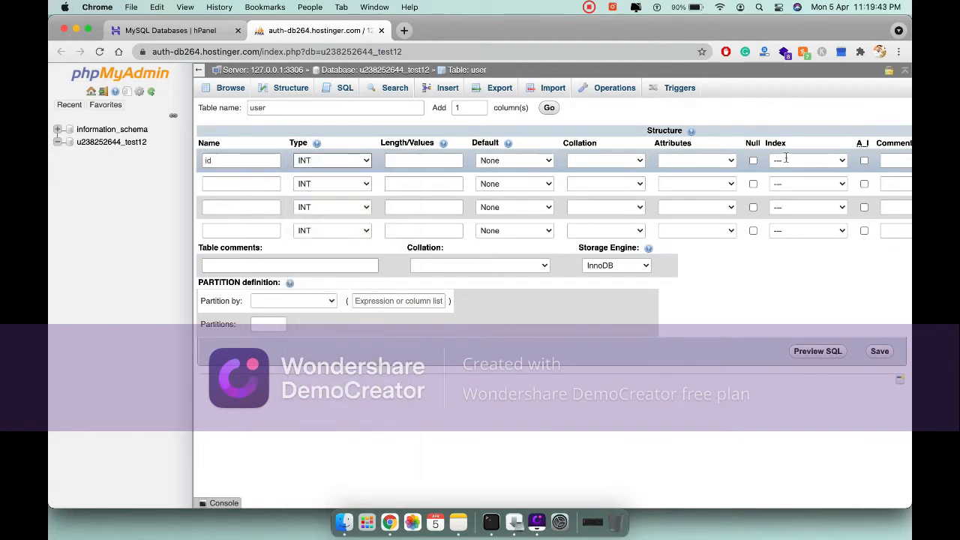
pyautogui.click(813, 162)
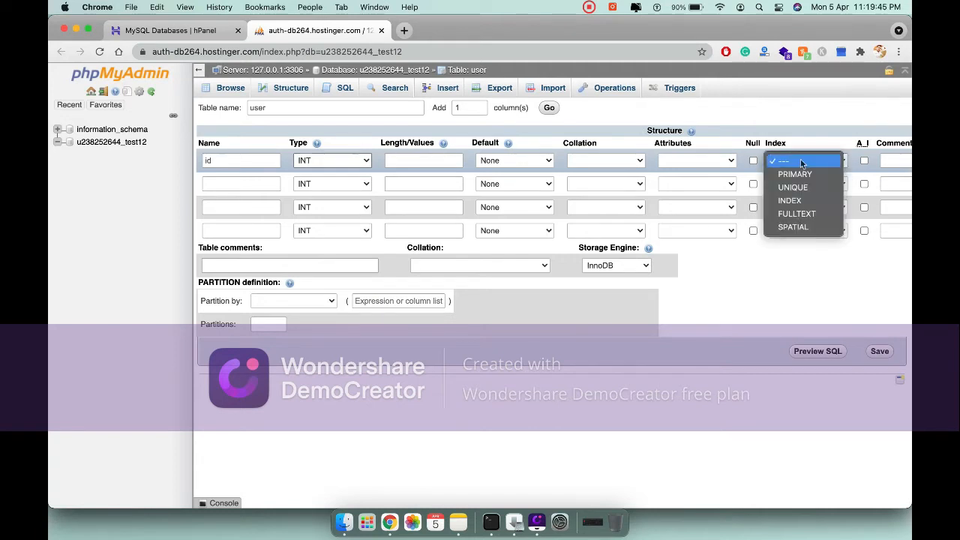
pyautogui.click(799, 180)
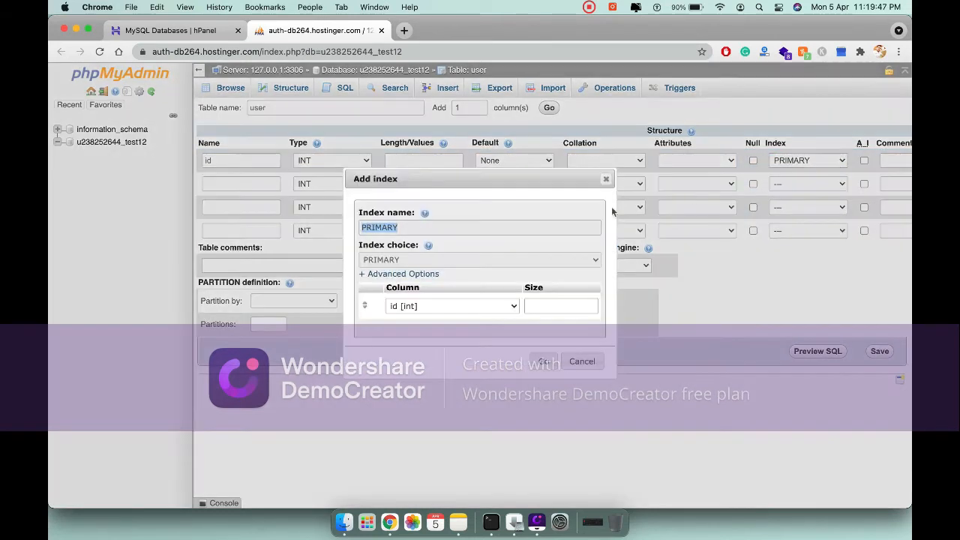
pyautogui.click(544, 363)
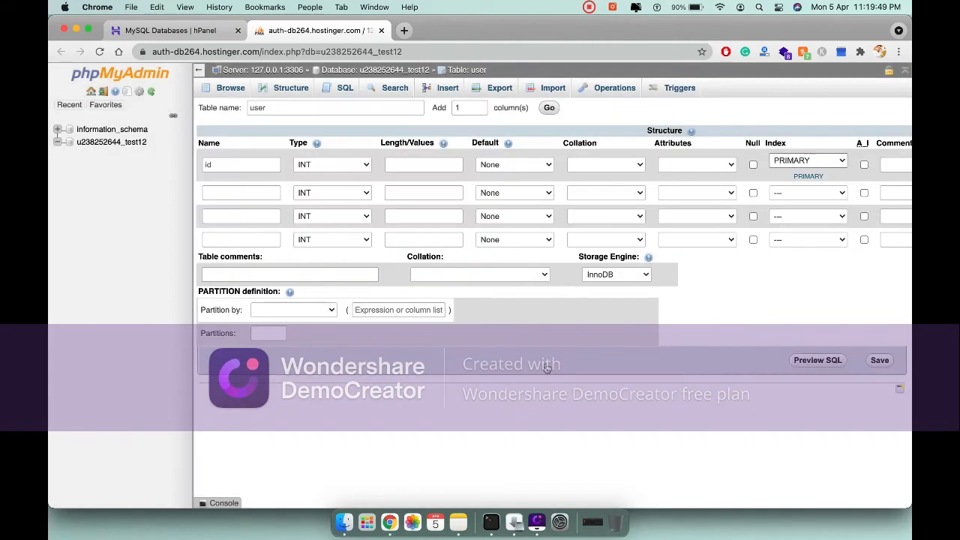
pyautogui.click(864, 165)
# Step: Add name, email and password columns, each of type TEXT
pyautogui.click(240, 193)
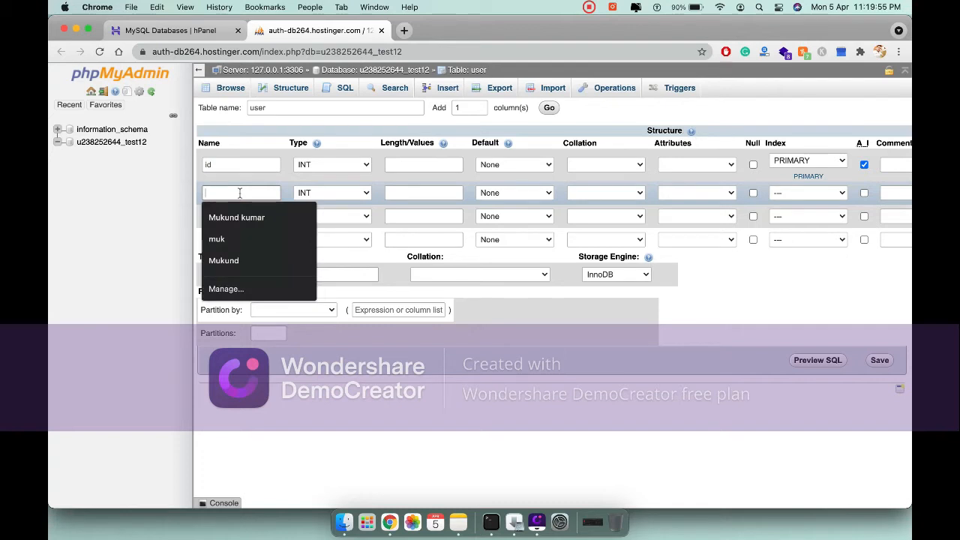
pyautogui.write('name')
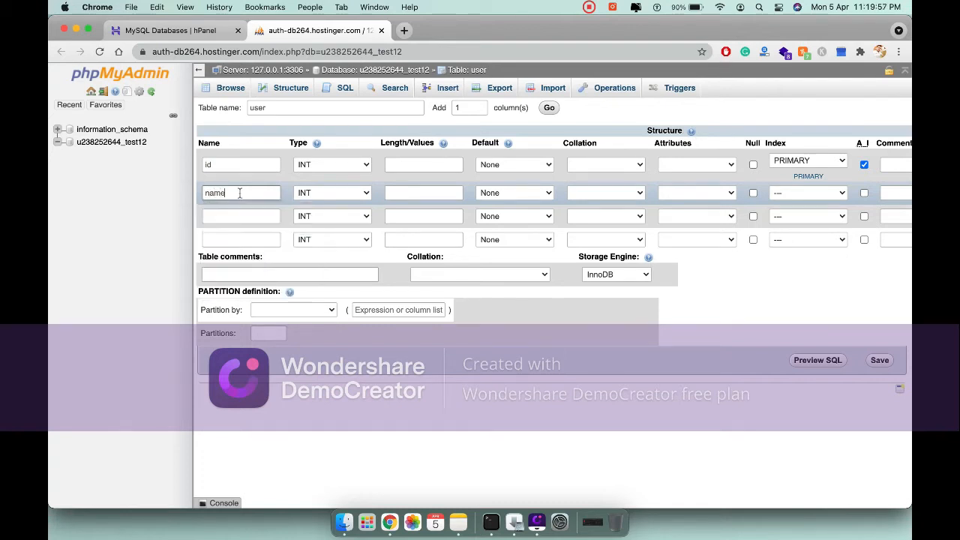
pyautogui.click(340, 195)
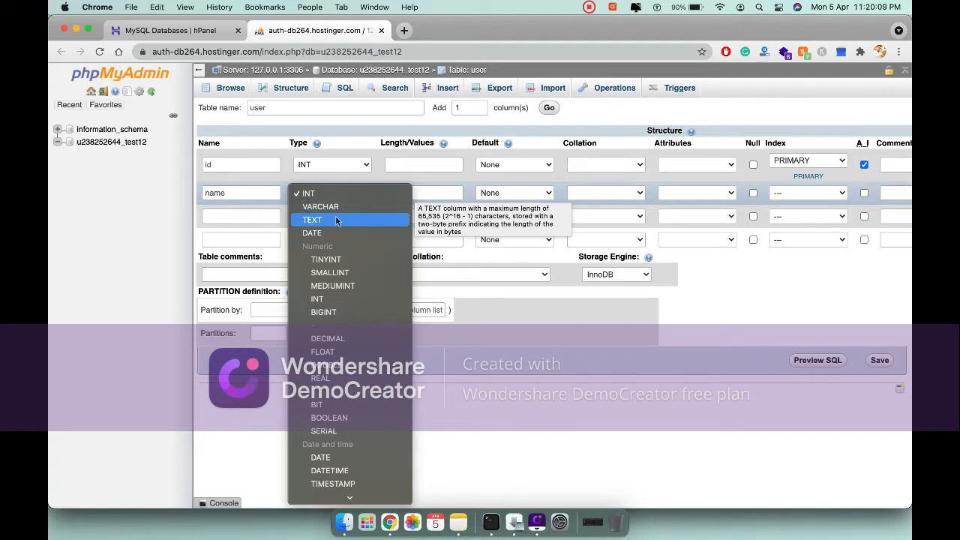
pyautogui.click(336, 219)
pyautogui.click(249, 216)
pyautogui.write('email')
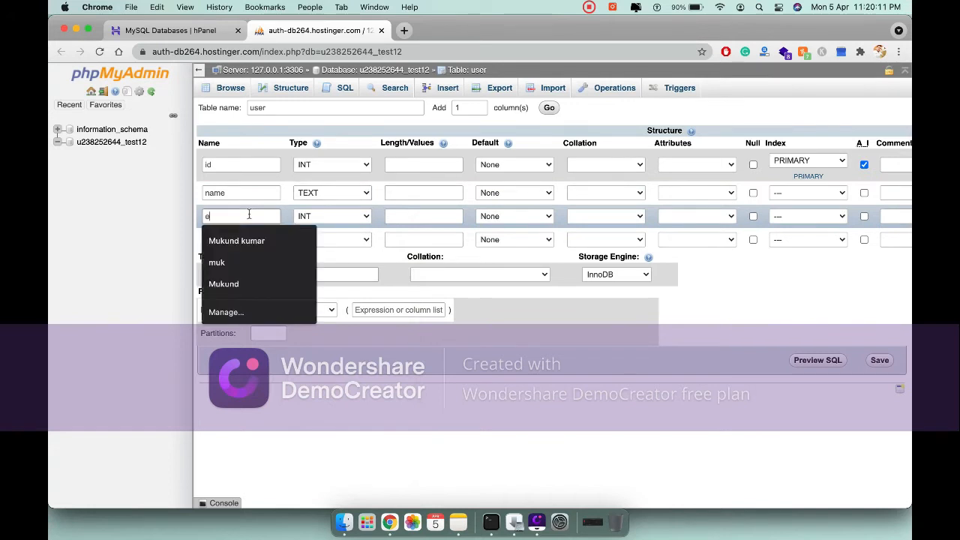
pyautogui.click(315, 216)
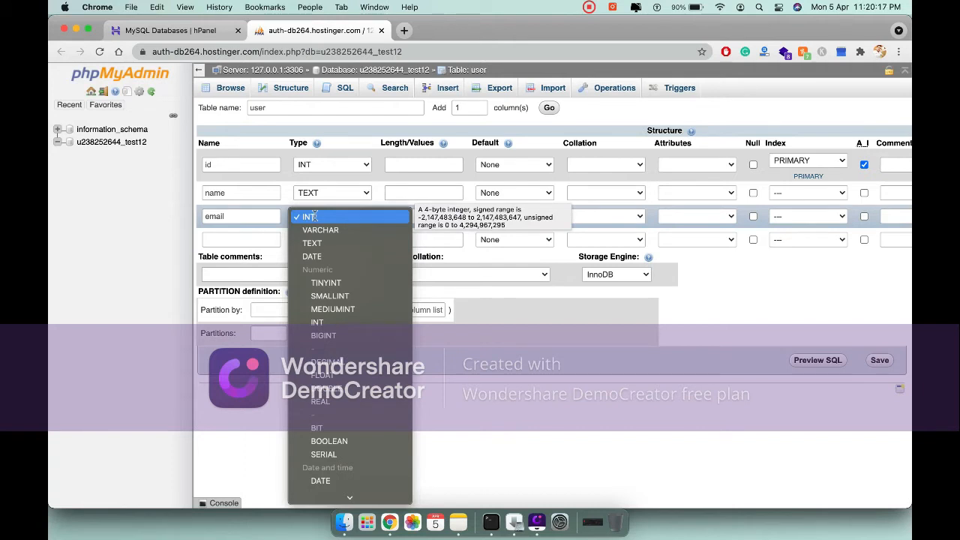
pyautogui.click(307, 243)
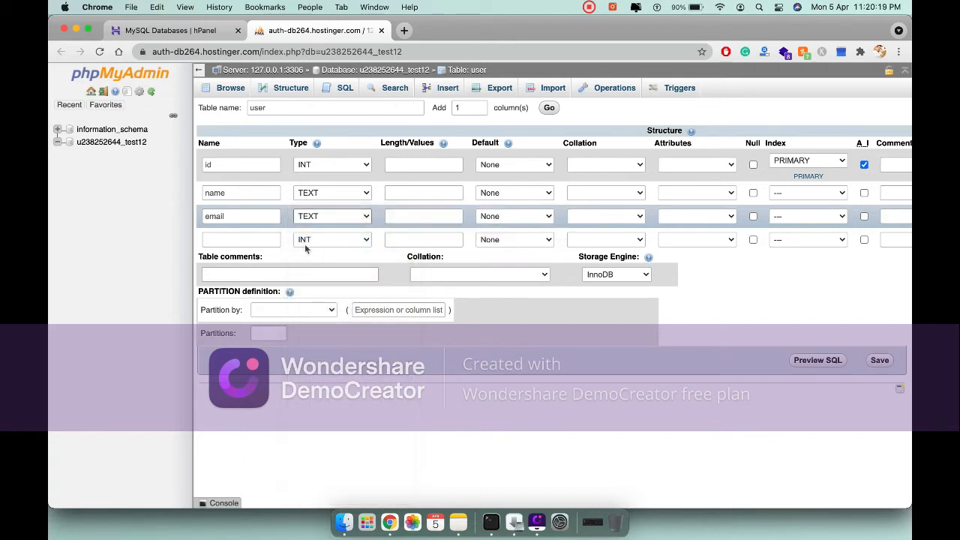
pyautogui.click(256, 239)
pyautogui.write('passw')
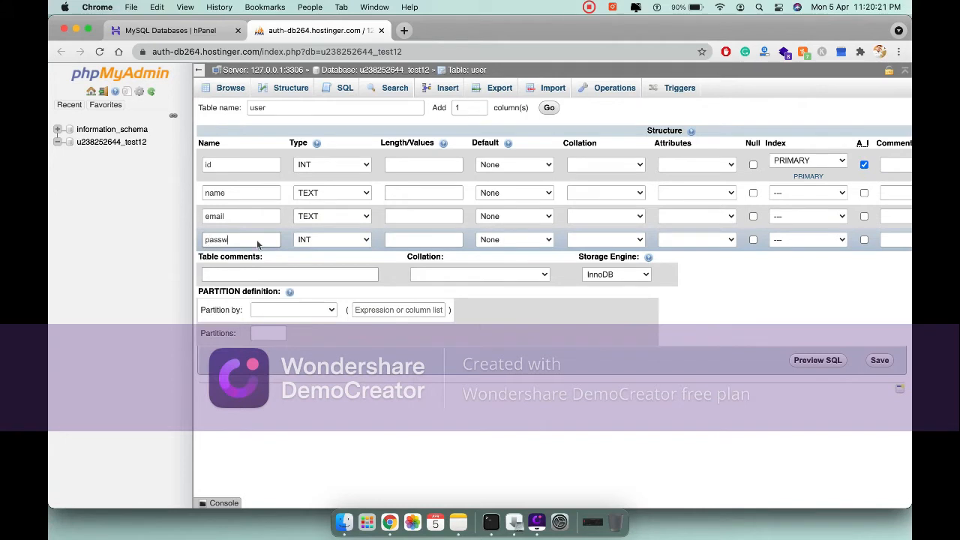
pyautogui.write('ord')
pyautogui.click(338, 240)
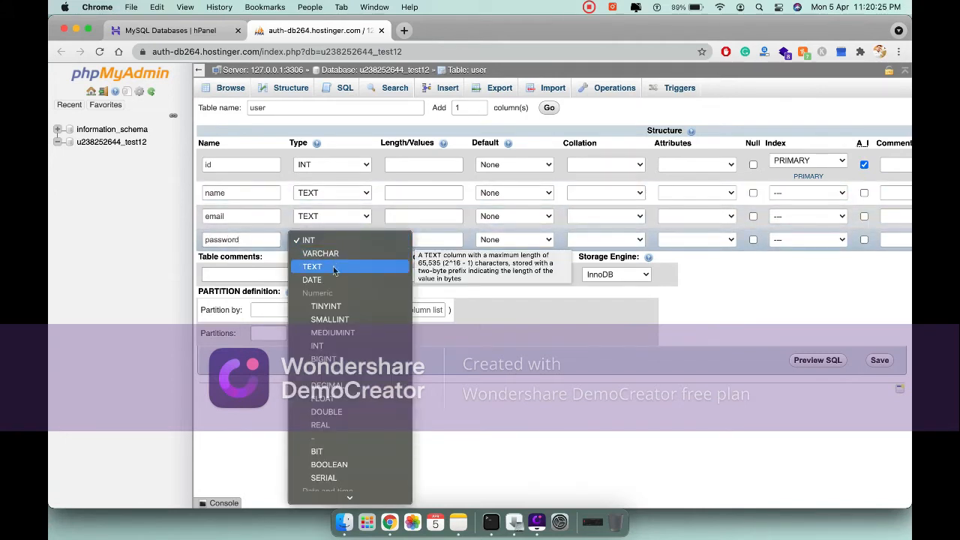
pyautogui.click(333, 270)
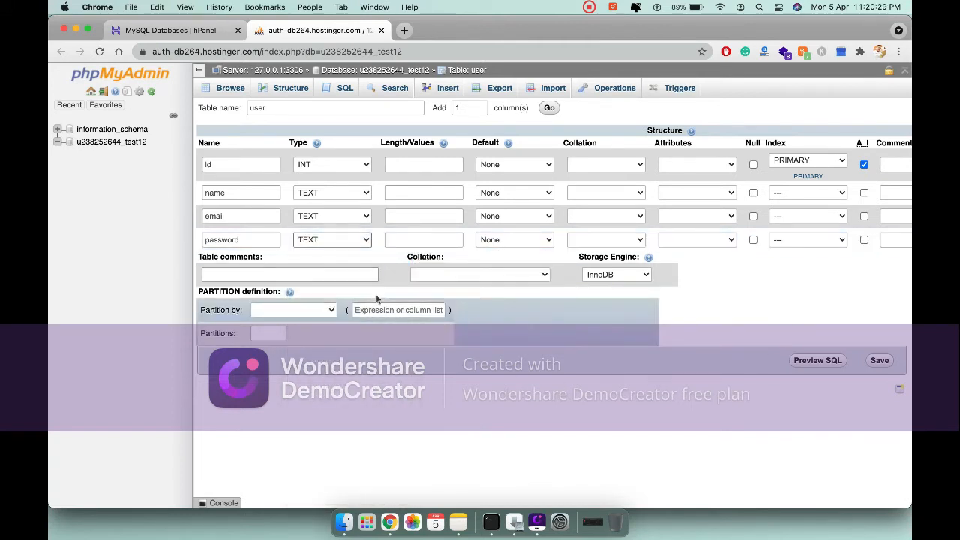
pyautogui.click(258, 276)
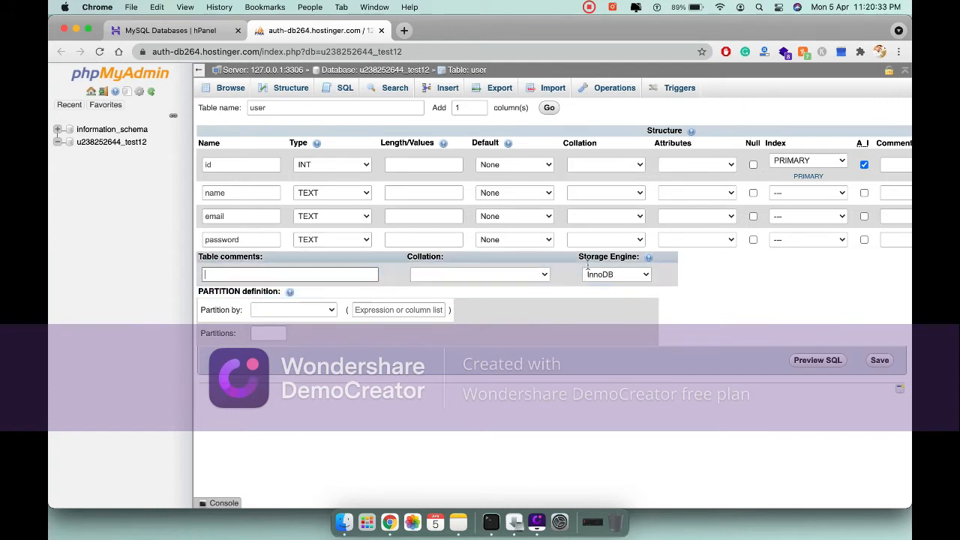
# Step: Keep collation unset and InnoDB engine, and preview the table's CREATE TABLE SQL
pyautogui.click(457, 275)
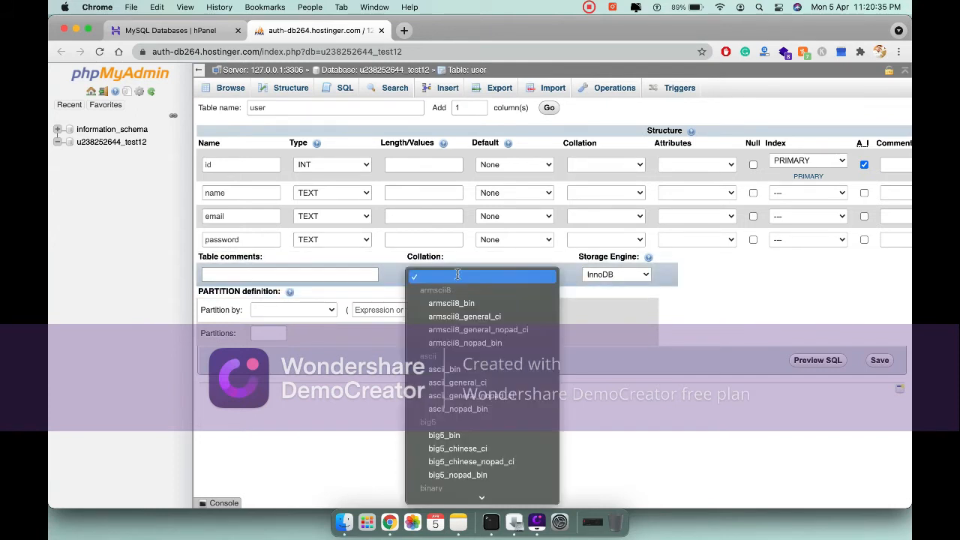
pyautogui.click(458, 274)
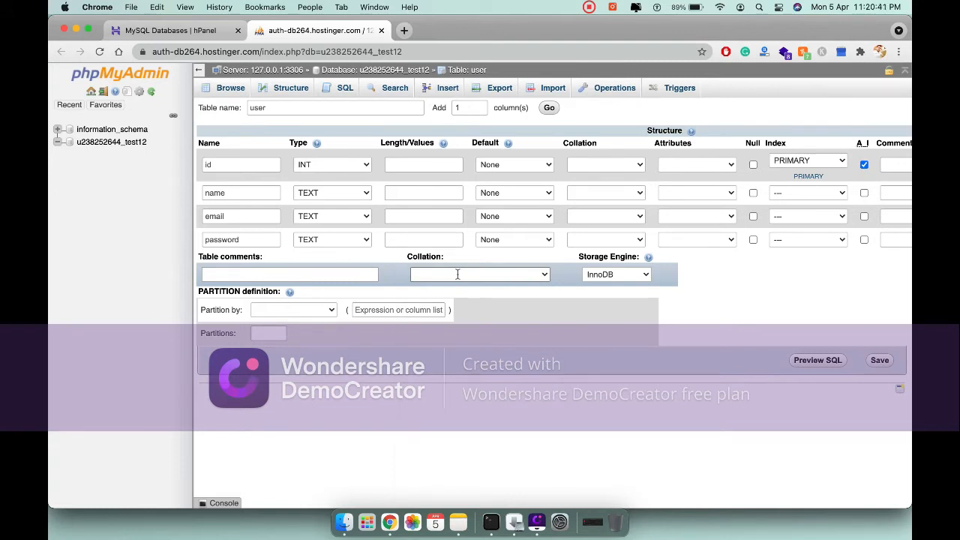
pyautogui.click(628, 280)
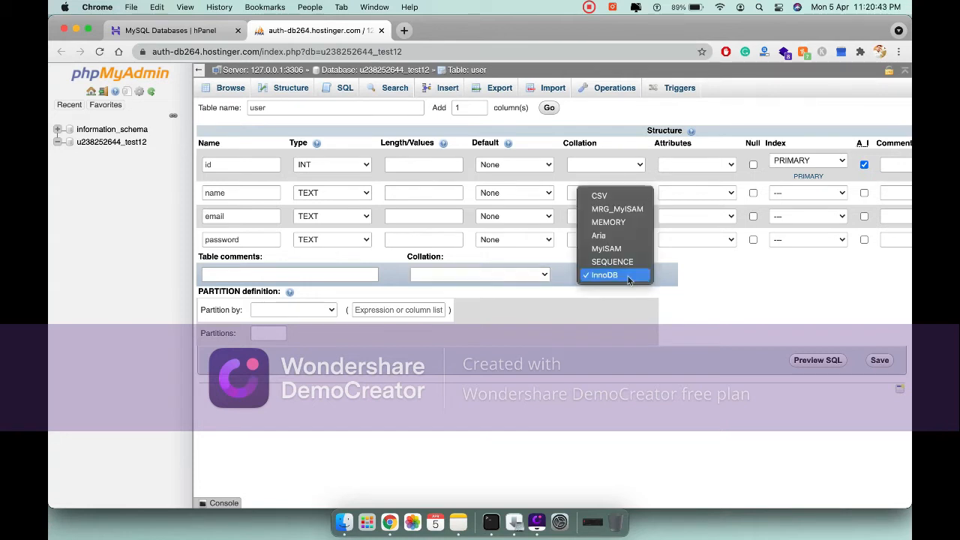
pyautogui.click(629, 279)
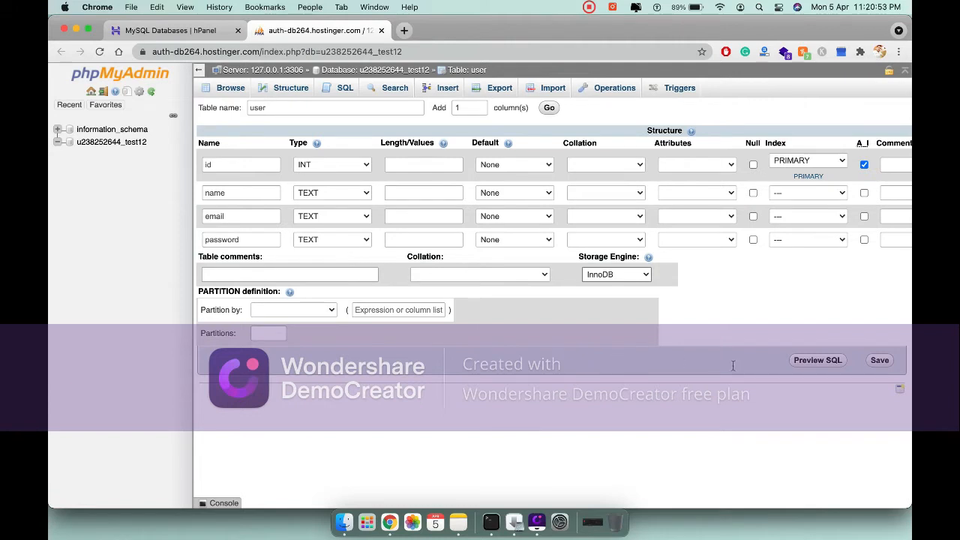
pyautogui.click(808, 367)
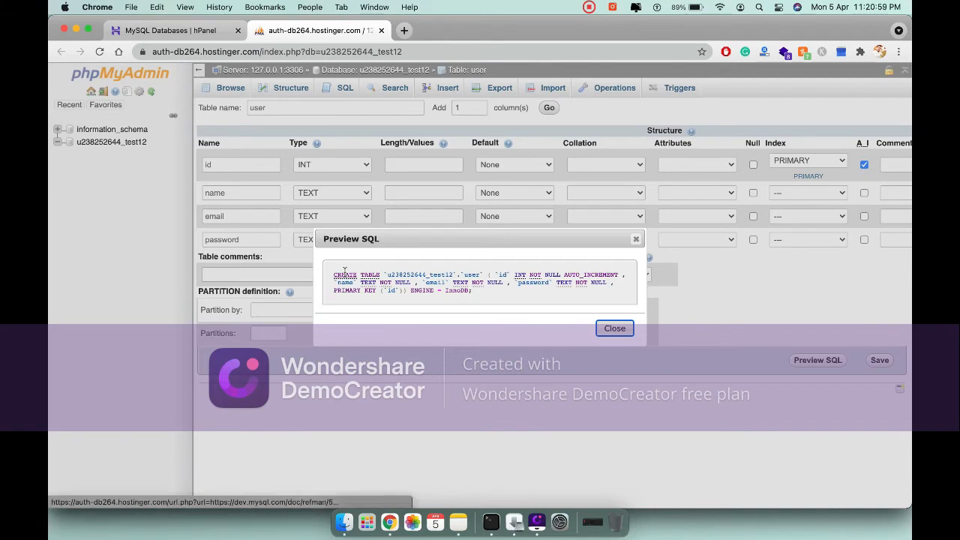
# Step: Inspect the database name in the SQL preview, then close the preview
pyautogui.doubleClick(433, 273)
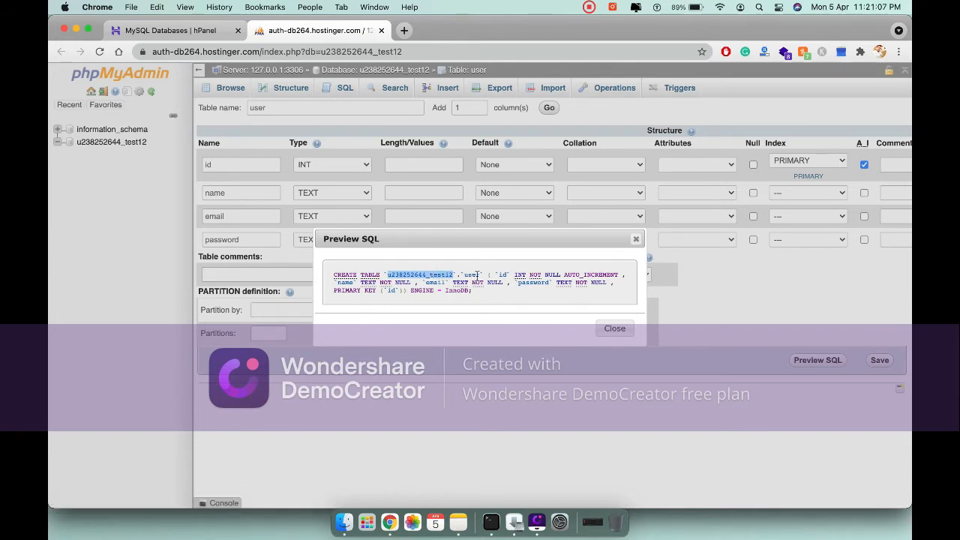
pyautogui.click(506, 274)
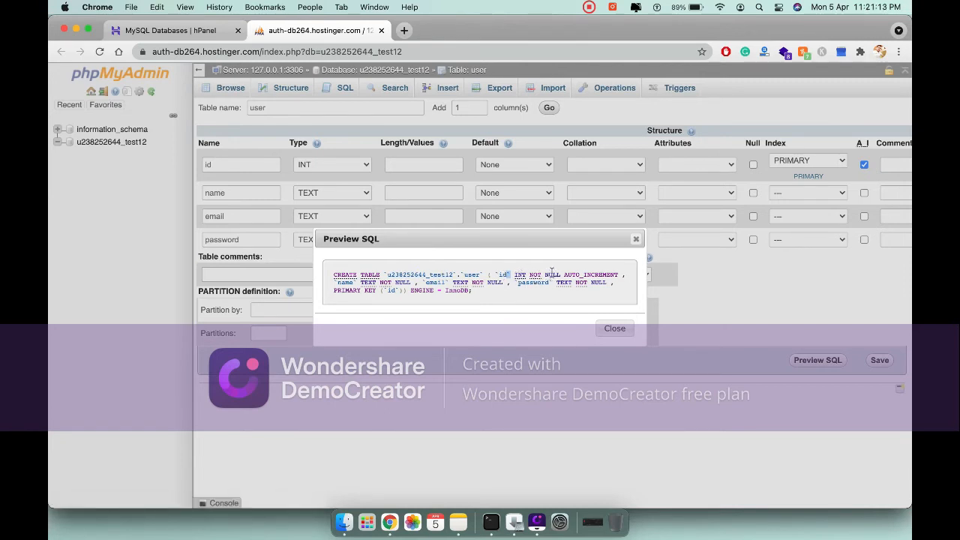
pyautogui.click(615, 331)
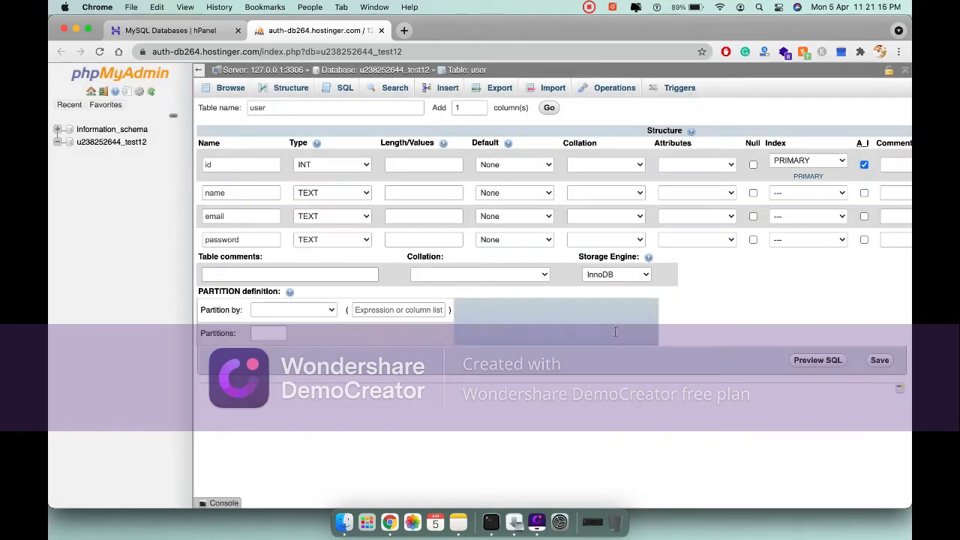
# Step: Save the user table, browse it, and re-run SELECT * FROM `user` returning no rows
pyautogui.click(880, 363)
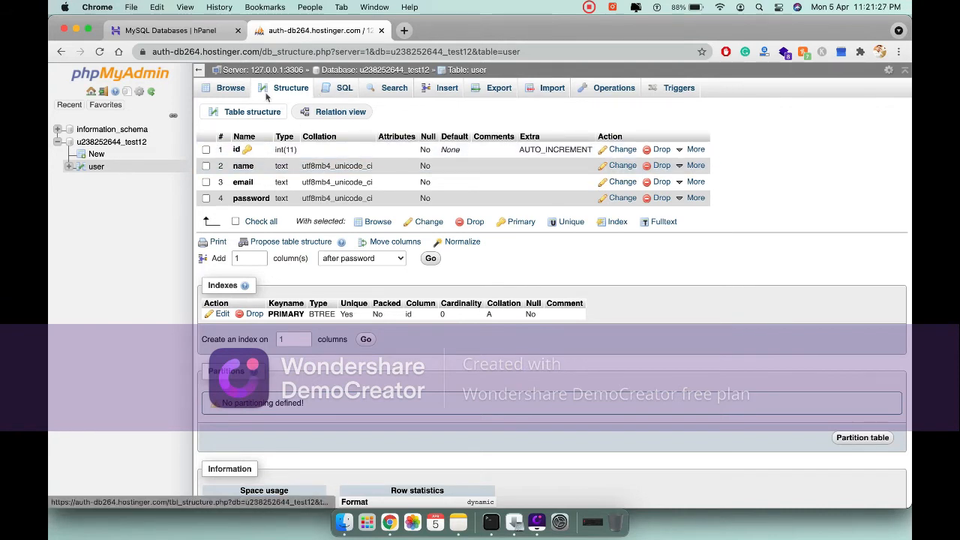
pyautogui.click(231, 88)
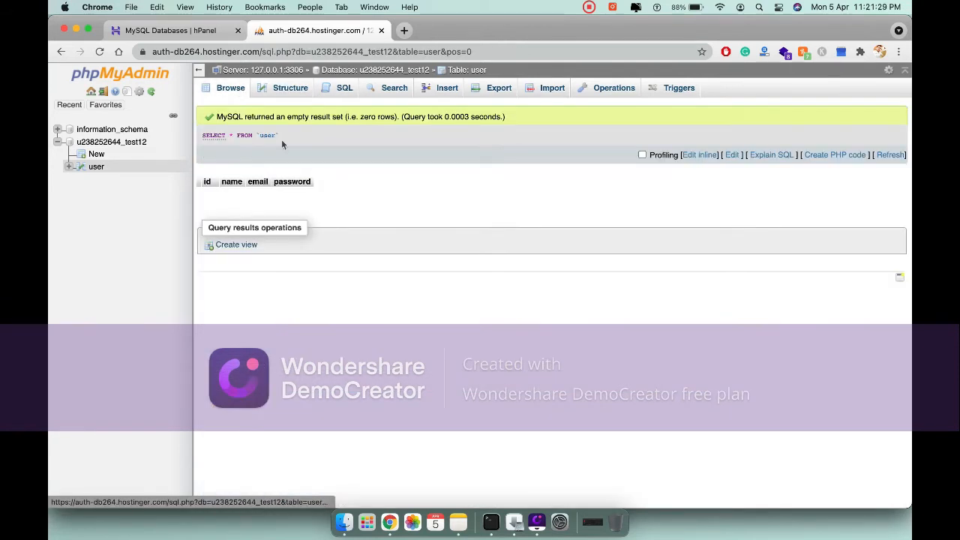
pyautogui.click(699, 154)
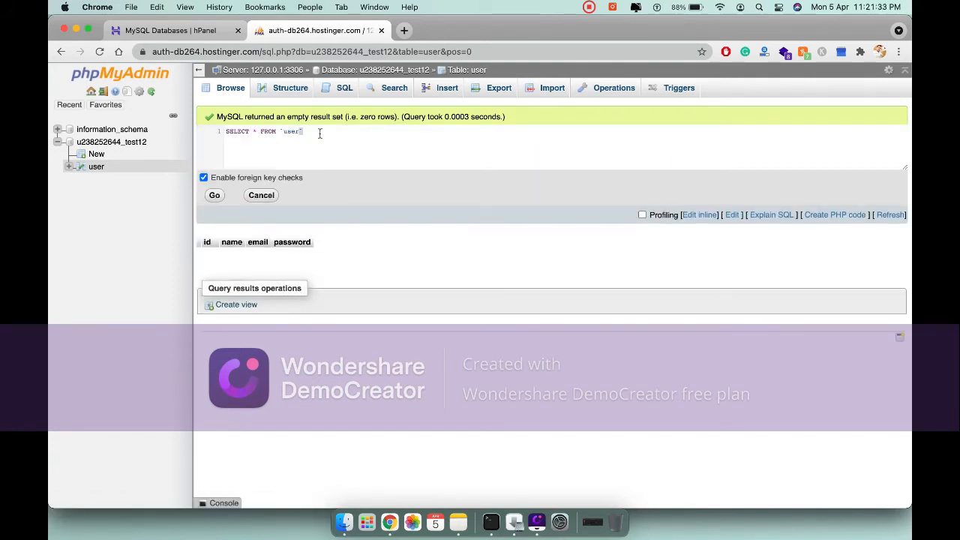
pyautogui.click(214, 195)
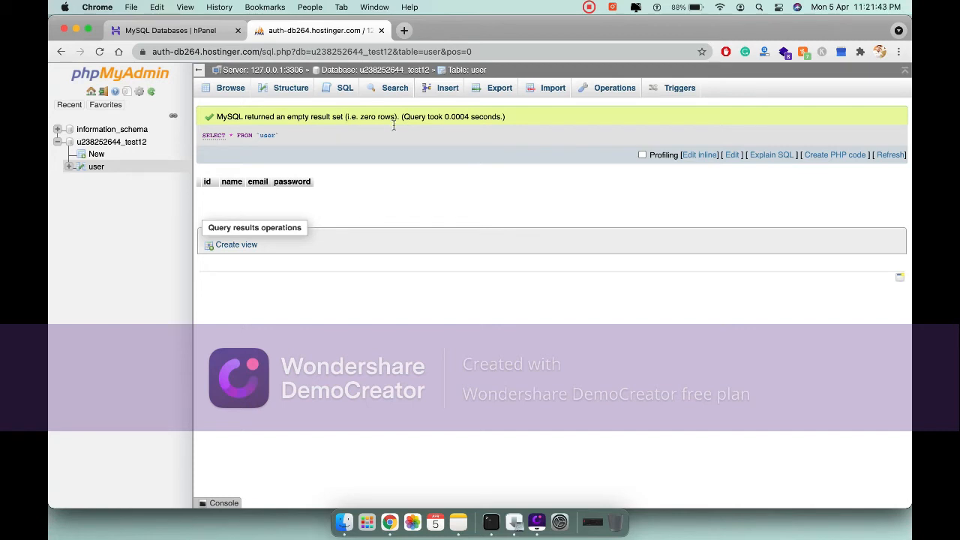
# Step: Insert a row with a name, e-mail and password into user, plus a blank second row
pyautogui.click(445, 87)
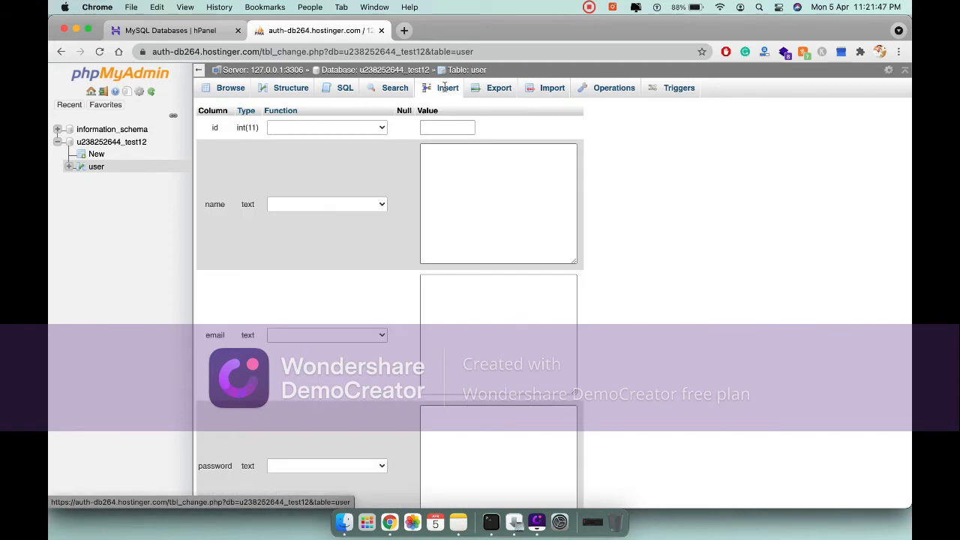
pyautogui.click(442, 177)
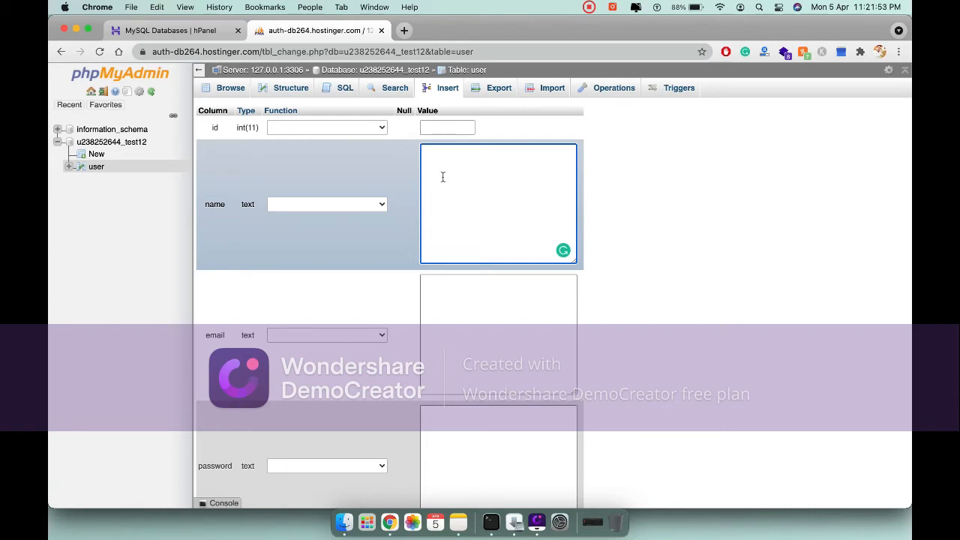
pyautogui.click(439, 126)
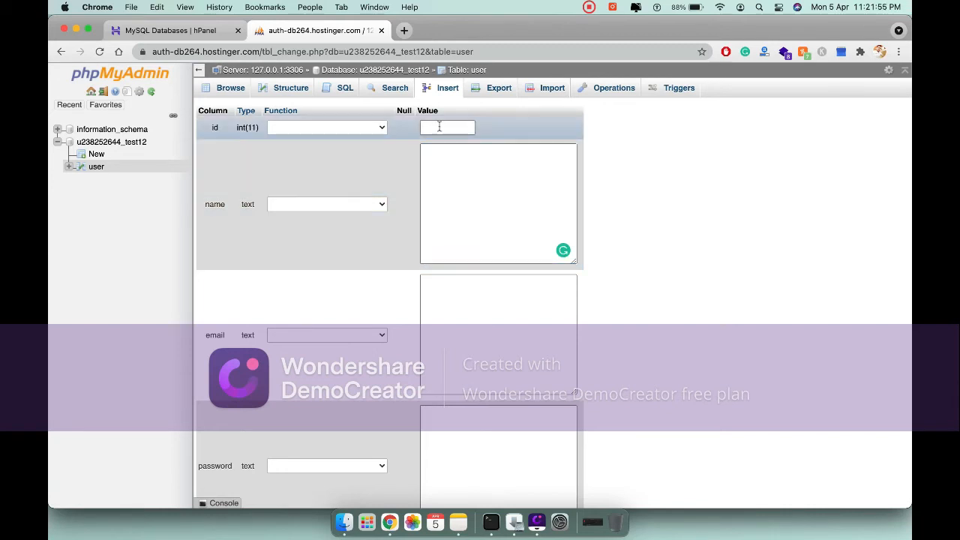
pyautogui.click(459, 176)
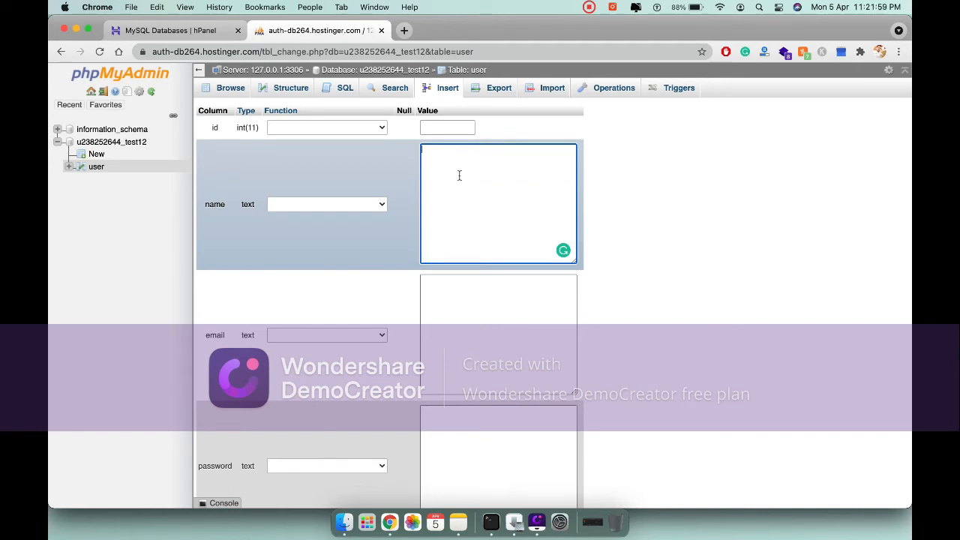
pyautogui.write('Mukund')
pyautogui.press('Tab')
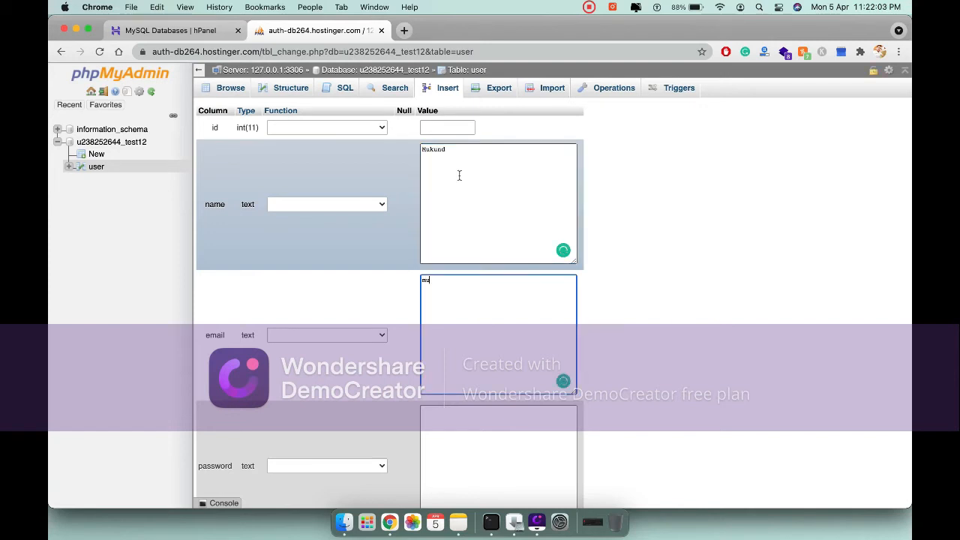
pyautogui.press('Tab')
pyautogui.scroll(-5, 553, 254)
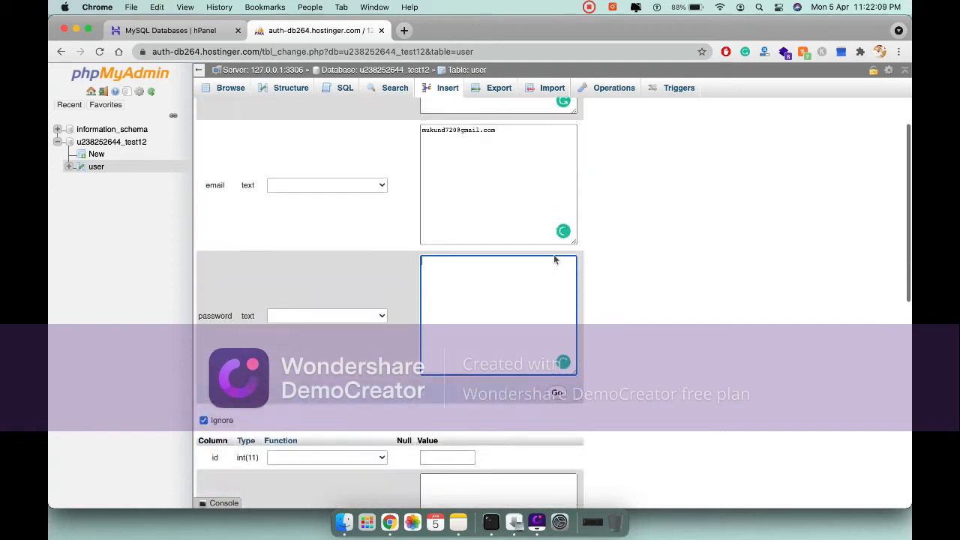
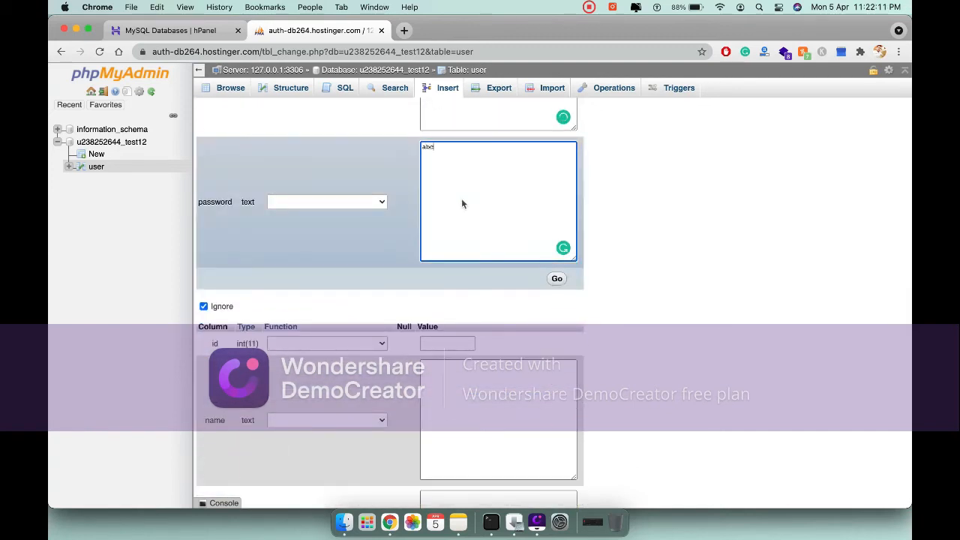
pyautogui.click(225, 306)
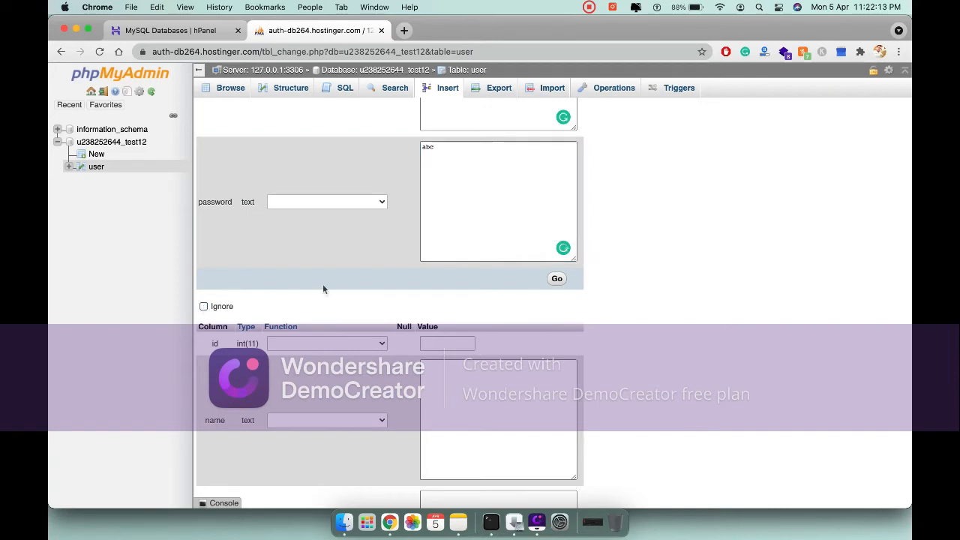
pyautogui.click(557, 280)
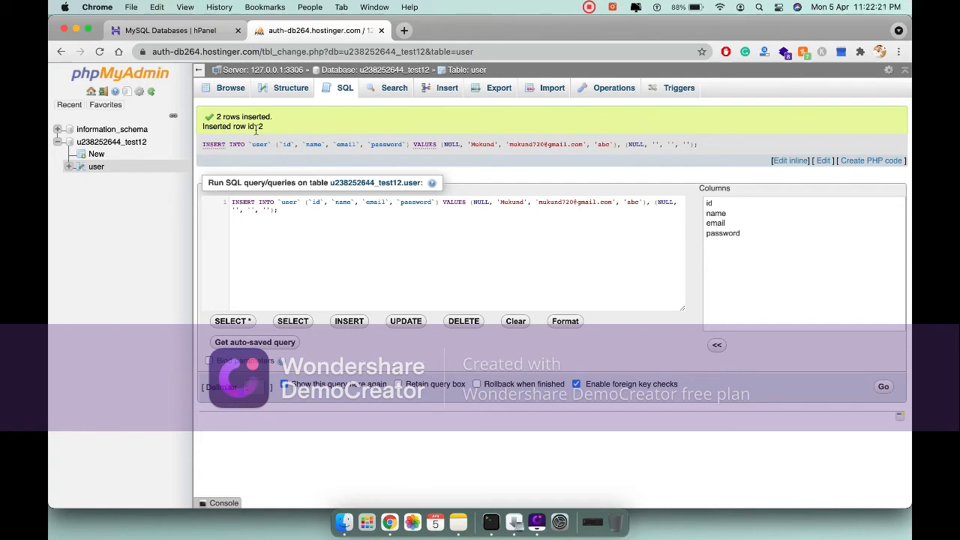
pyautogui.doubleClick(290, 210)
pyautogui.press('super+a')
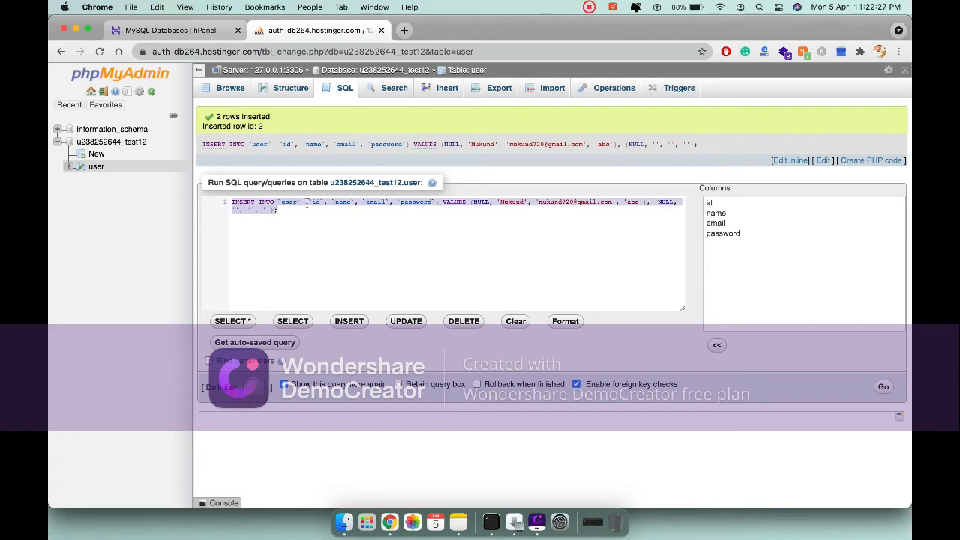
pyautogui.doubleClick(292, 202)
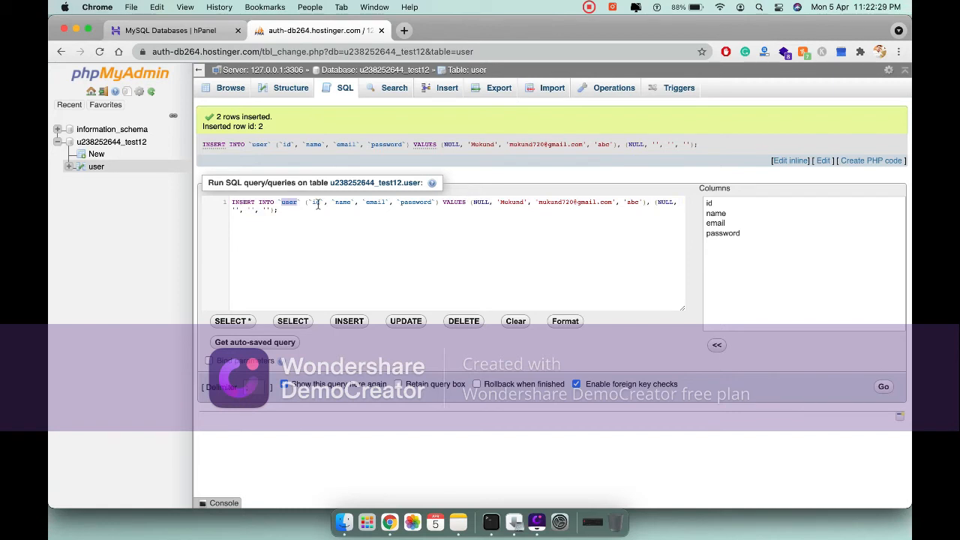
pyautogui.click(316, 203)
pyautogui.moveTo(442, 202); pyautogui.dragTo(304, 201)
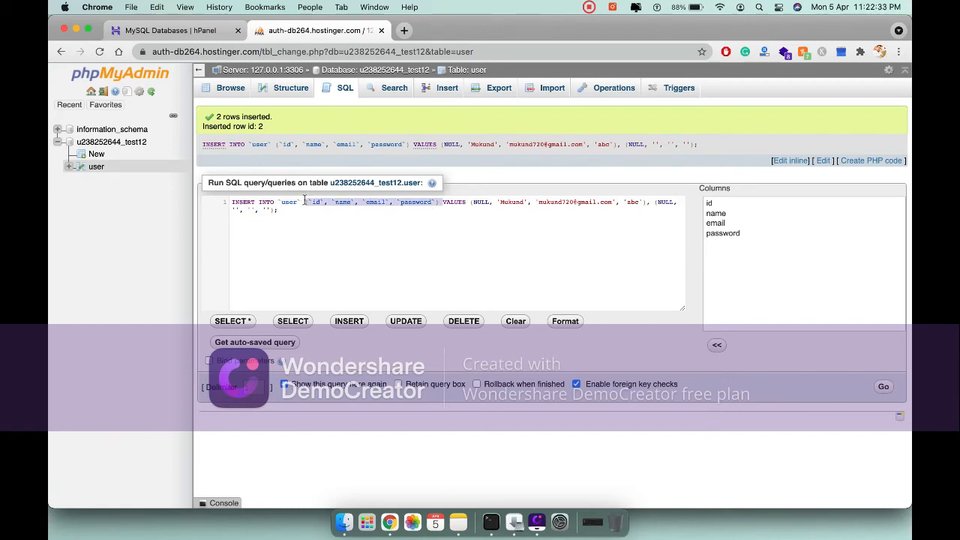
pyautogui.doubleClick(459, 203)
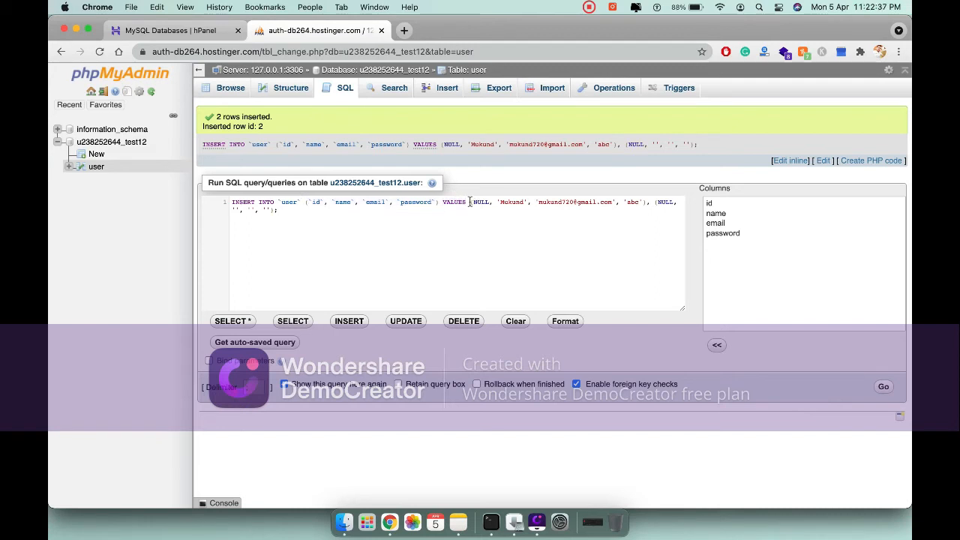
pyautogui.moveTo(471, 202); pyautogui.dragTo(471, 210)
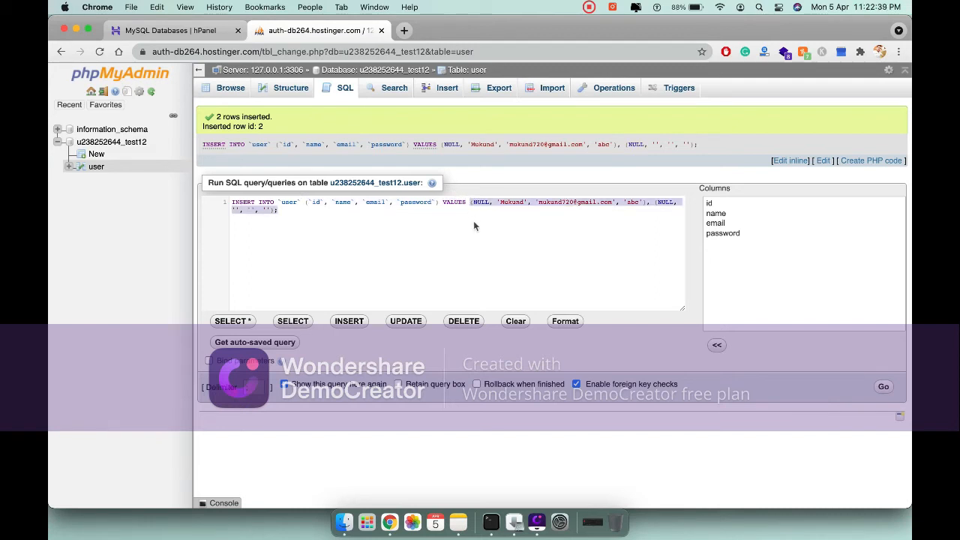
pyautogui.click(474, 220)
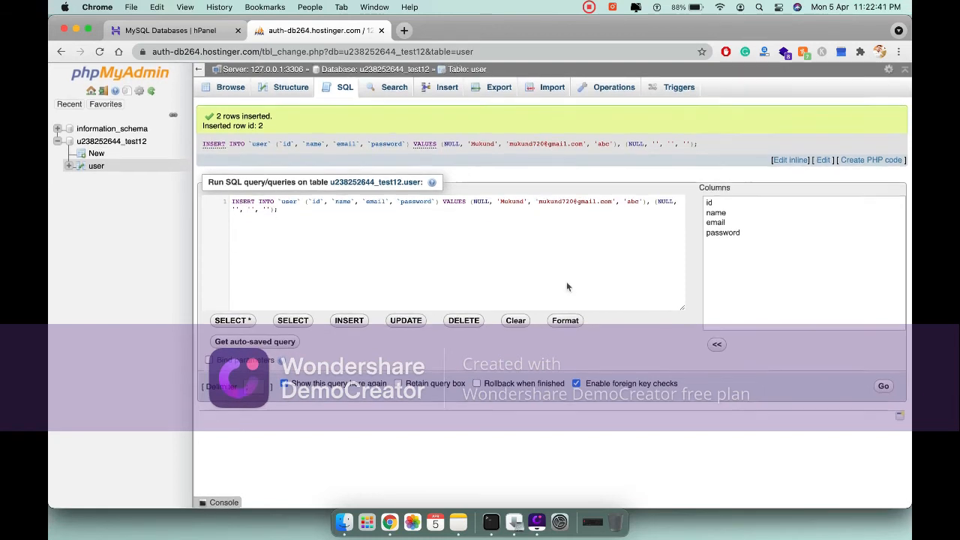
# Step: Browse user and run SELECT * FROM `user` WHERE id=2 to show only the blank row
pyautogui.click(232, 89)
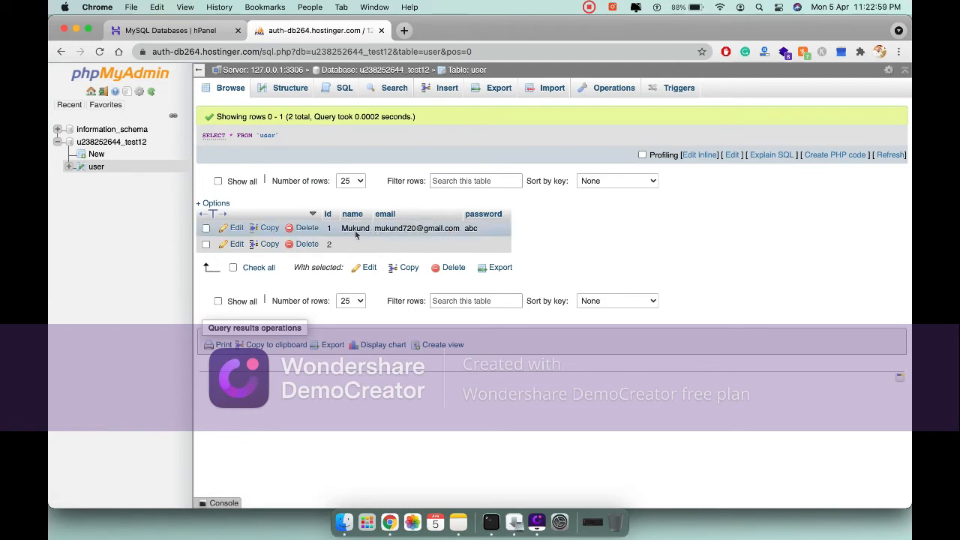
pyautogui.click(695, 155)
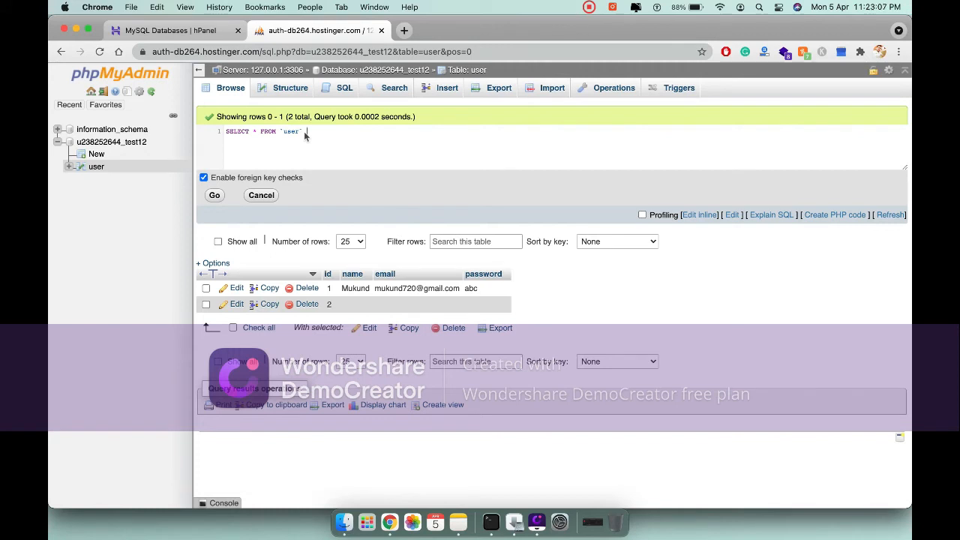
pyautogui.write('where i')
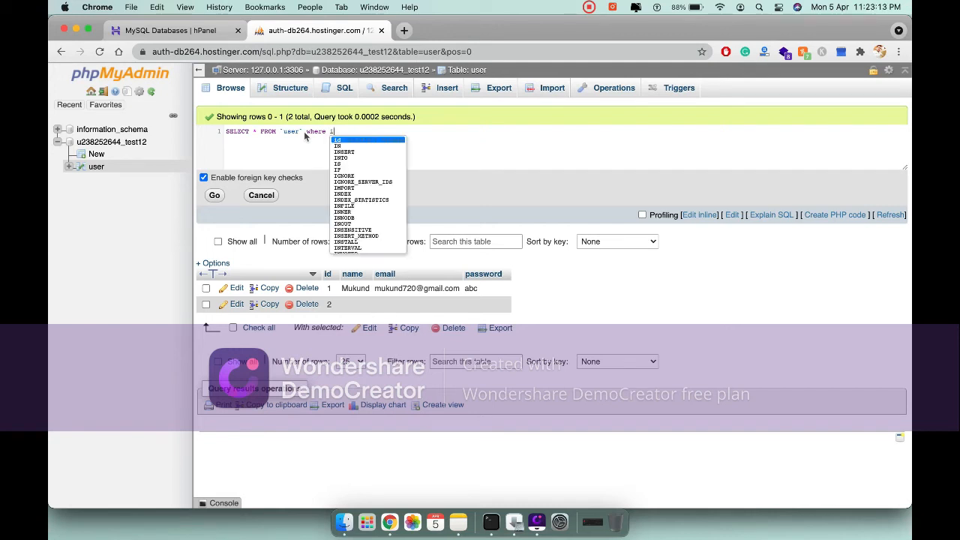
pyautogui.write('d=')
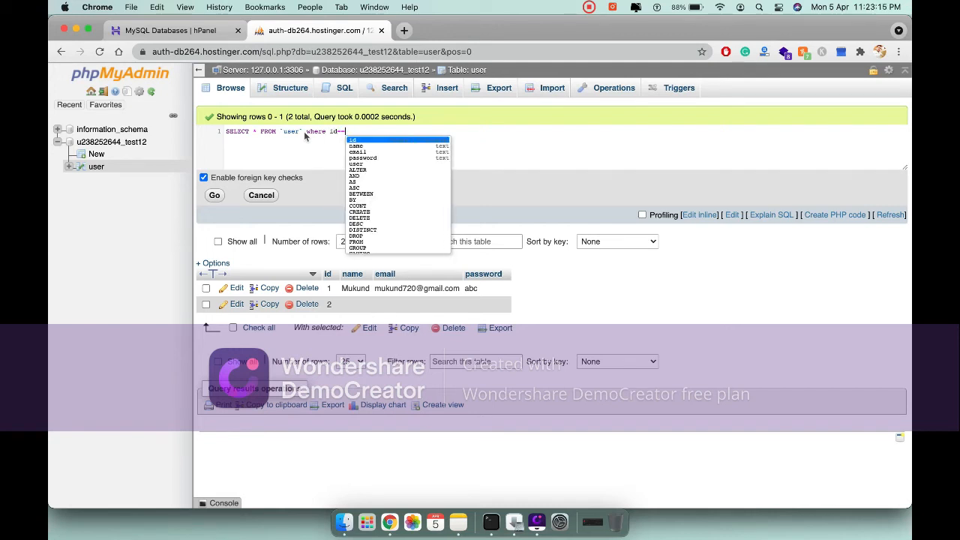
pyautogui.write('=2')
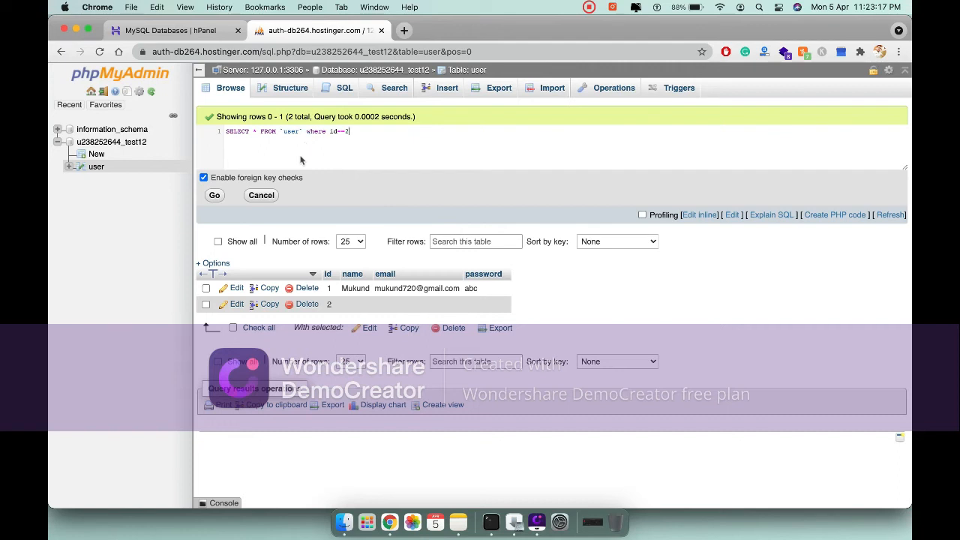
pyautogui.press('BackSpace')
pyautogui.press('BackSpace')
pyautogui.write('2')
pyautogui.click(217, 195)
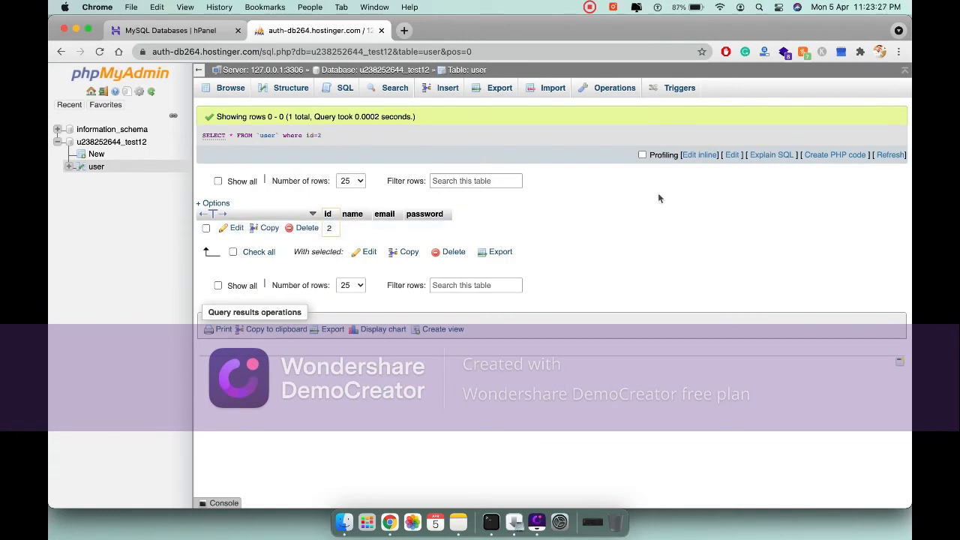
pyautogui.click(698, 154)
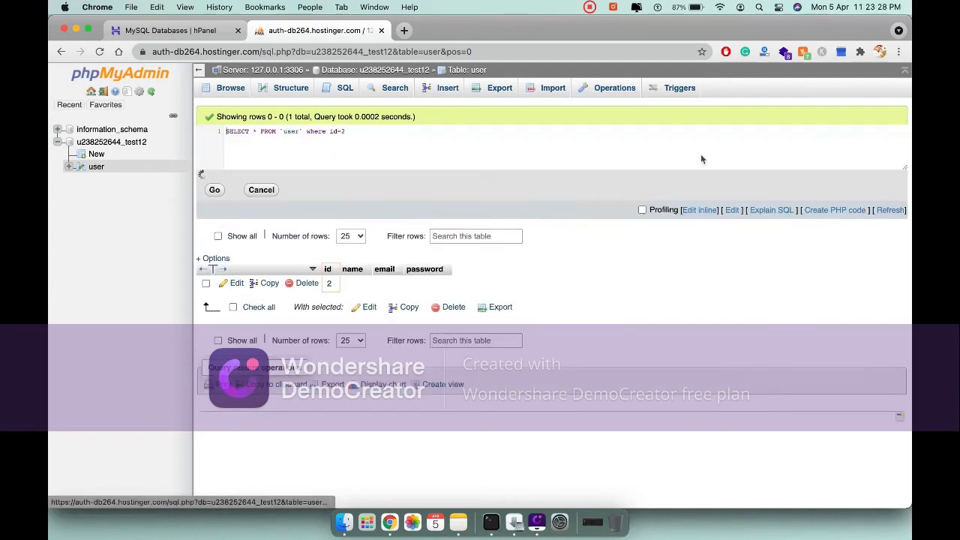
# Step: Overwrite the SQL box with the draft statement update user name='' where id=2
pyautogui.tripleClick(359, 130)
pyautogui.write('update')
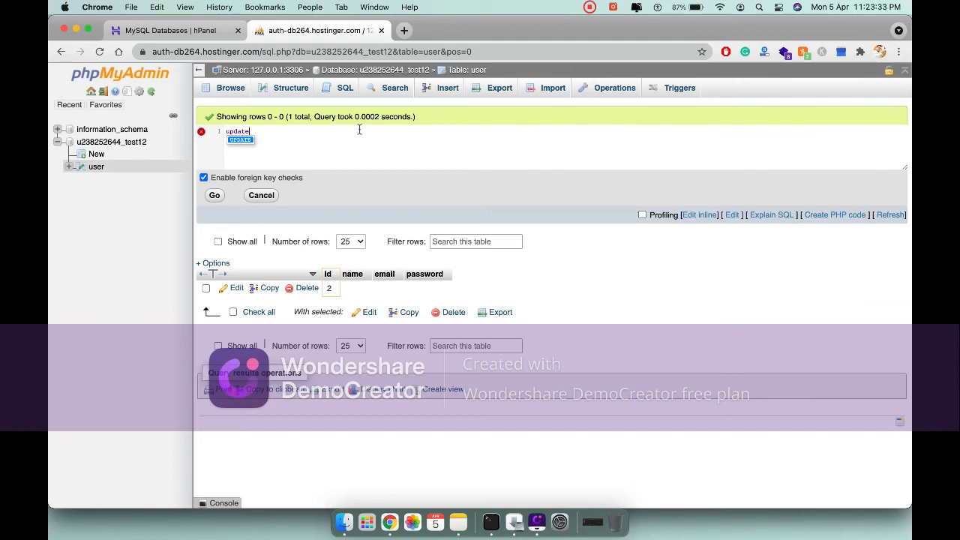
pyautogui.write(' name')
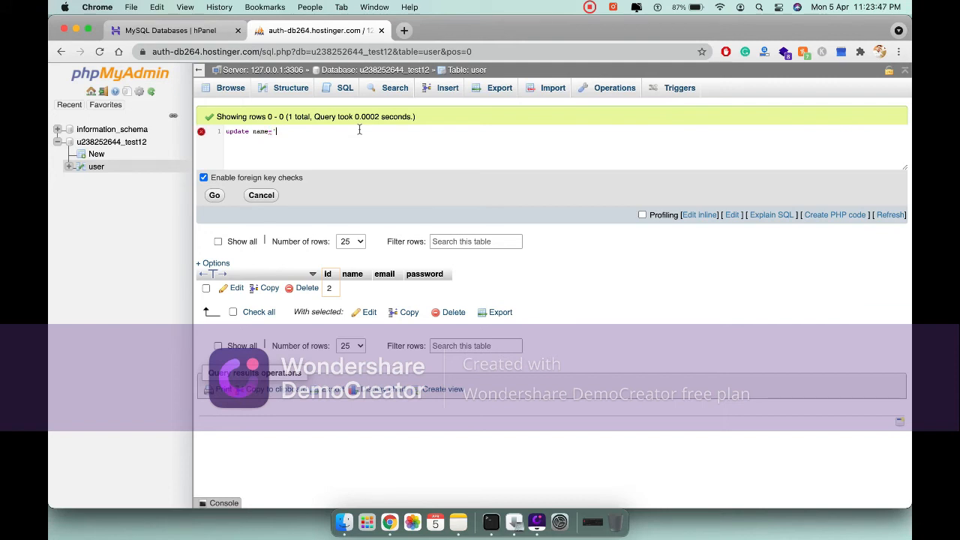
pyautogui.write("'")
pyautogui.write(' whe')
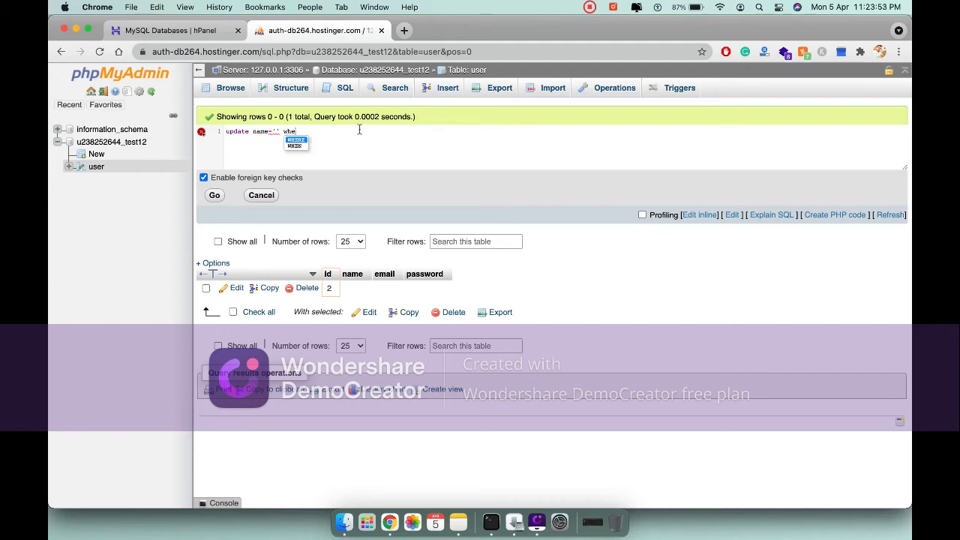
pyautogui.write('re id')
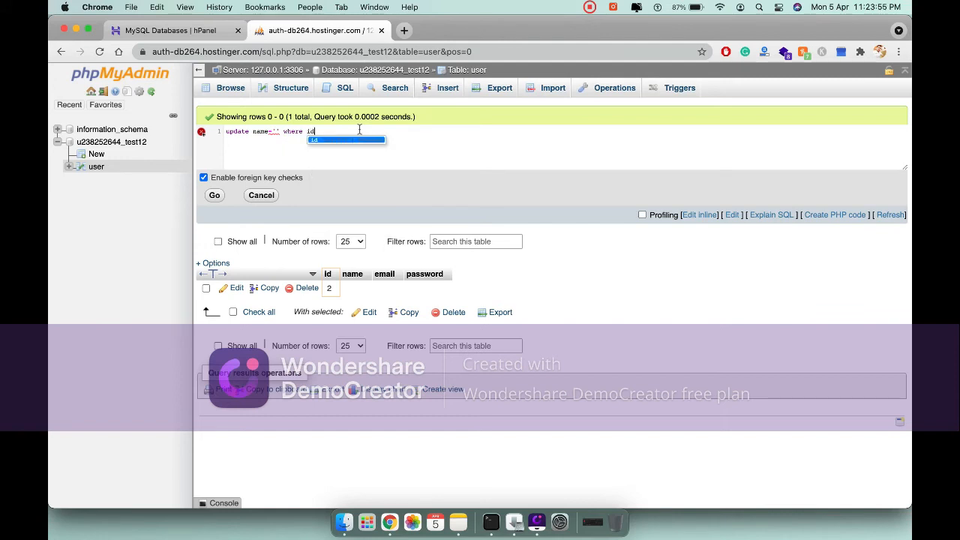
pyautogui.write('=2')
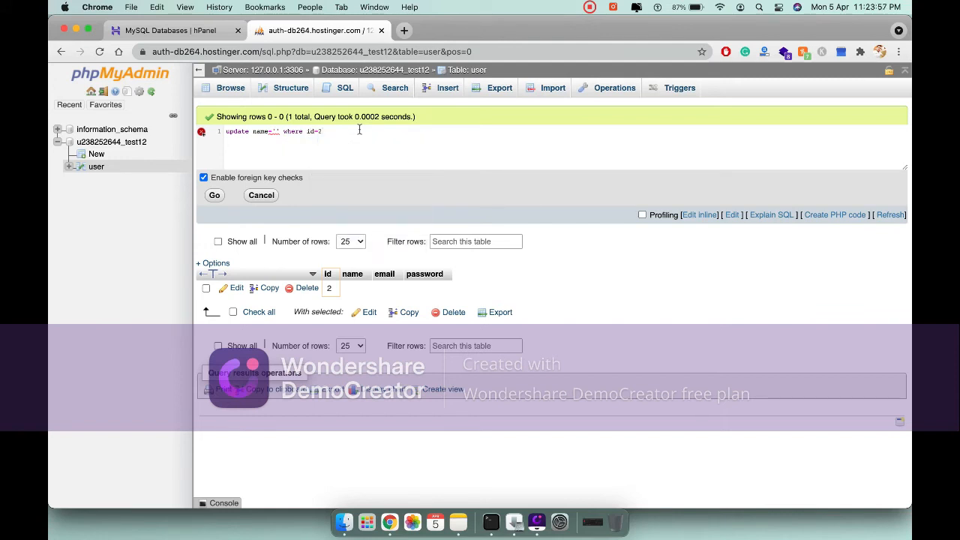
pyautogui.press('Left')
pyautogui.press('Left')
pyautogui.press('Left')
pyautogui.press('Left')
pyautogui.press('Left')
pyautogui.press('Left')
pyautogui.press('Left')
pyautogui.press('Left')
pyautogui.press('Left')
pyautogui.press('Left')
pyautogui.press('Left')
pyautogui.write('user')
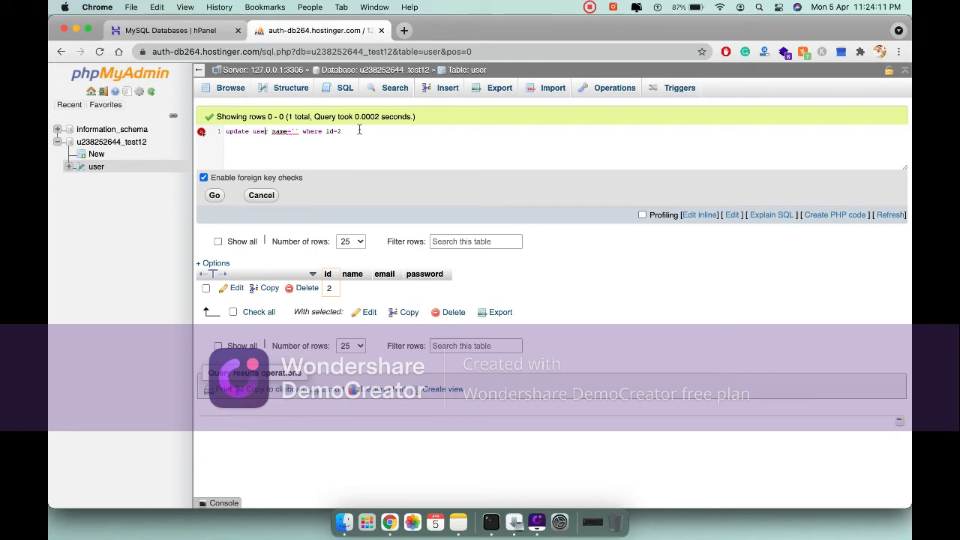
# Step: Search Google for 'update query in sql' and open the W3Schools SQL UPDATE Statement result
pyautogui.click(404, 31)
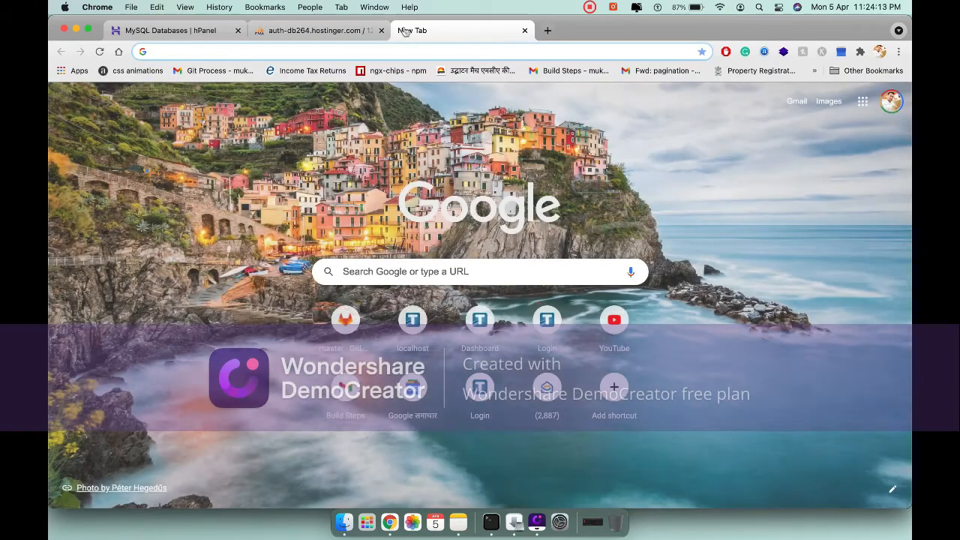
pyautogui.write('update q')
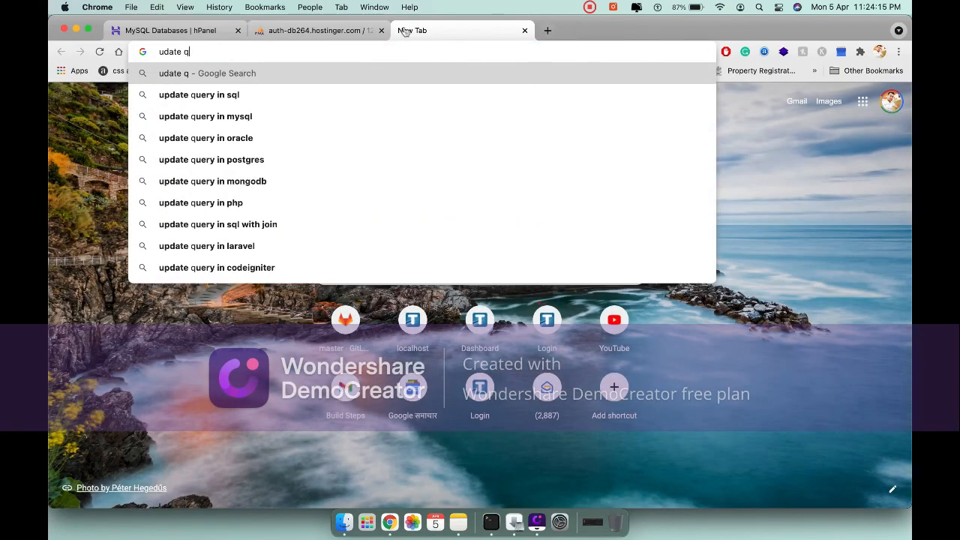
pyautogui.write('uery')
pyautogui.press('Down')
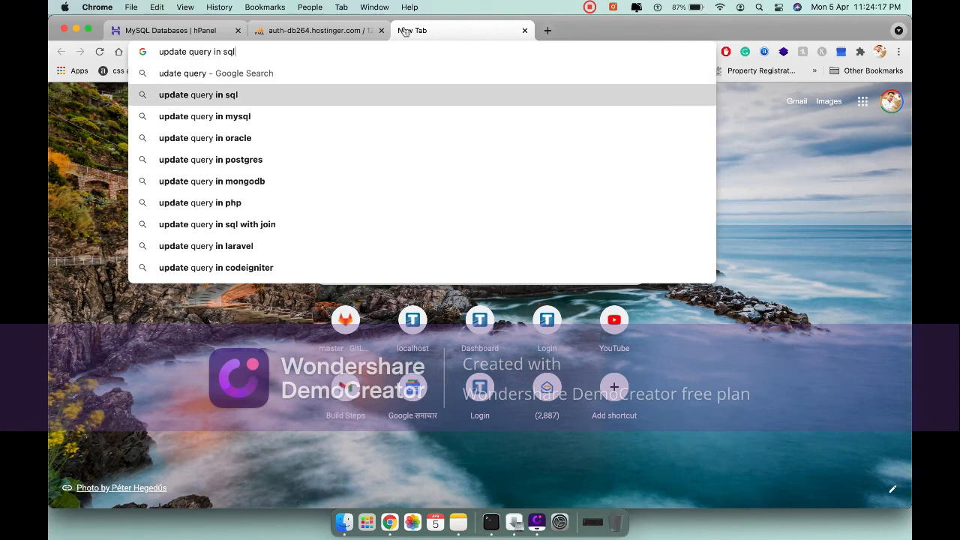
pyautogui.press('Return')
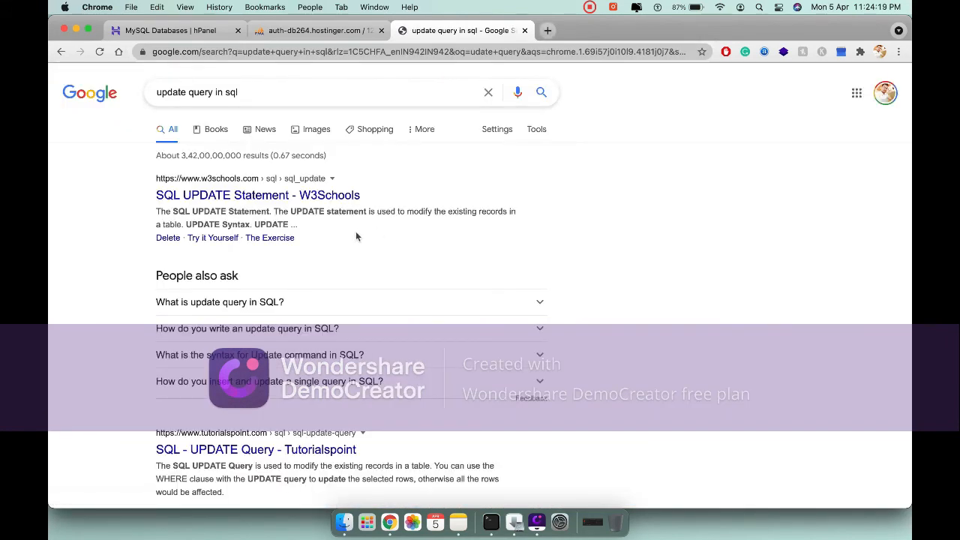
pyautogui.click(329, 198)
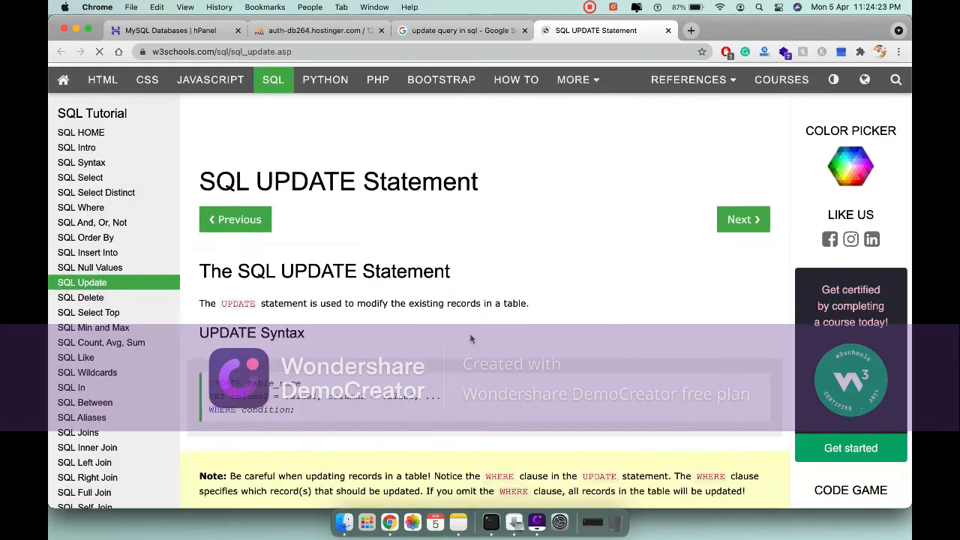
# Step: Read the W3Schools UPDATE syntax, then close it and the search results to return to phpMyAdmin
pyautogui.scroll(-1, 470, 339)
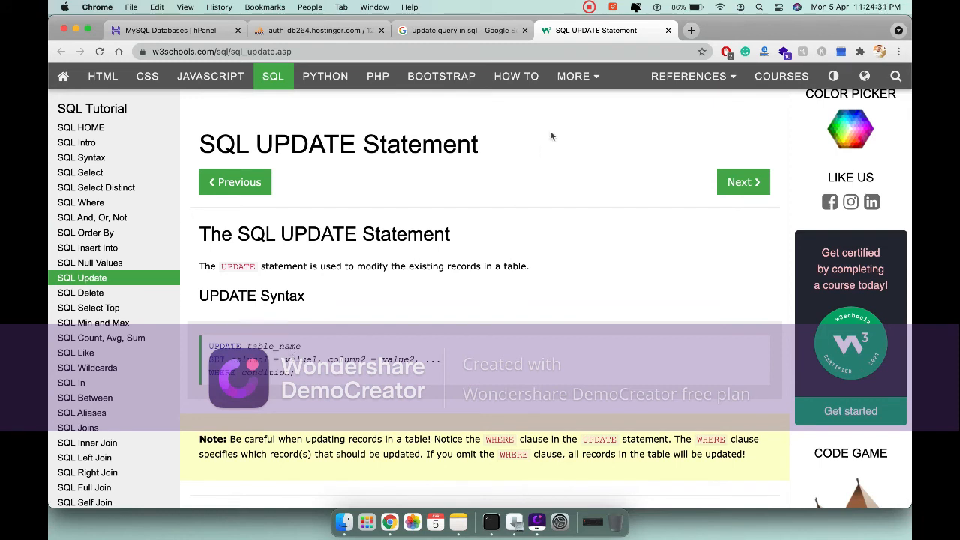
pyautogui.doubleClick(178, 57)
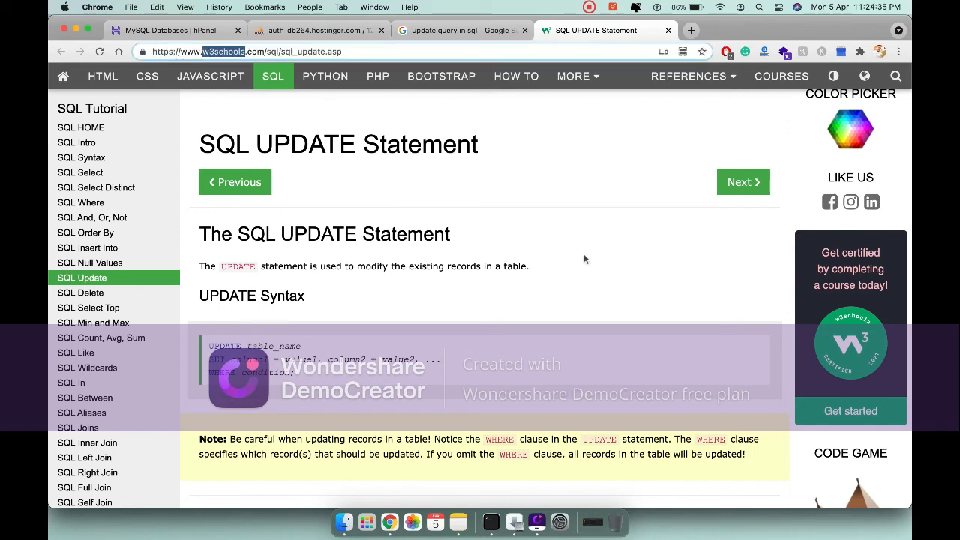
pyautogui.press('super+w')
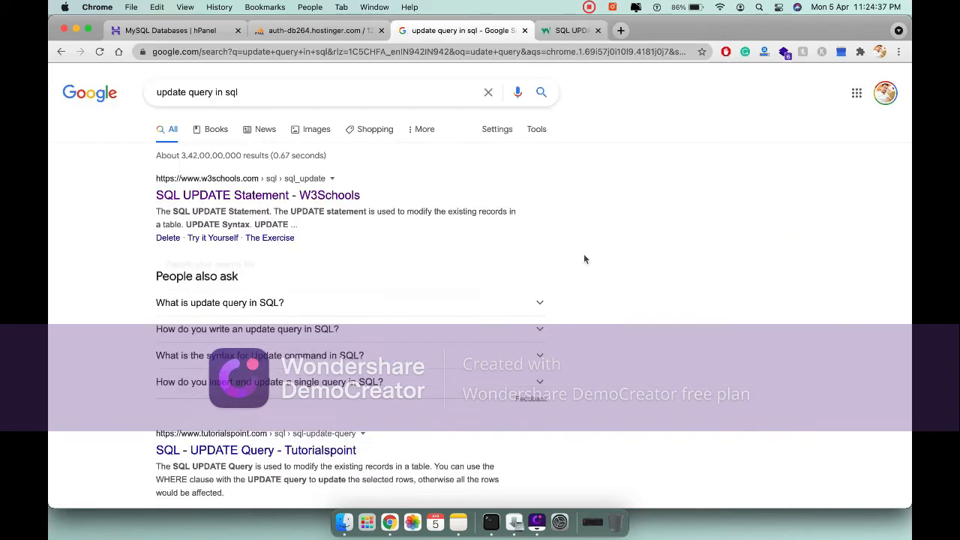
pyautogui.click(525, 31)
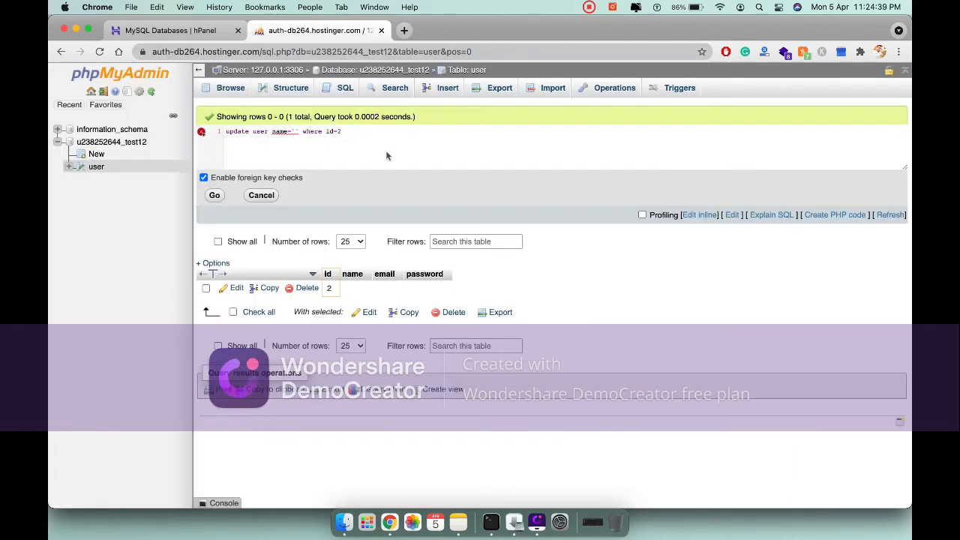
# Step: Complete and run update user set name='Mukund1' where id=2, then browse the user table
pyautogui.click(273, 132)
pyautogui.write('set')
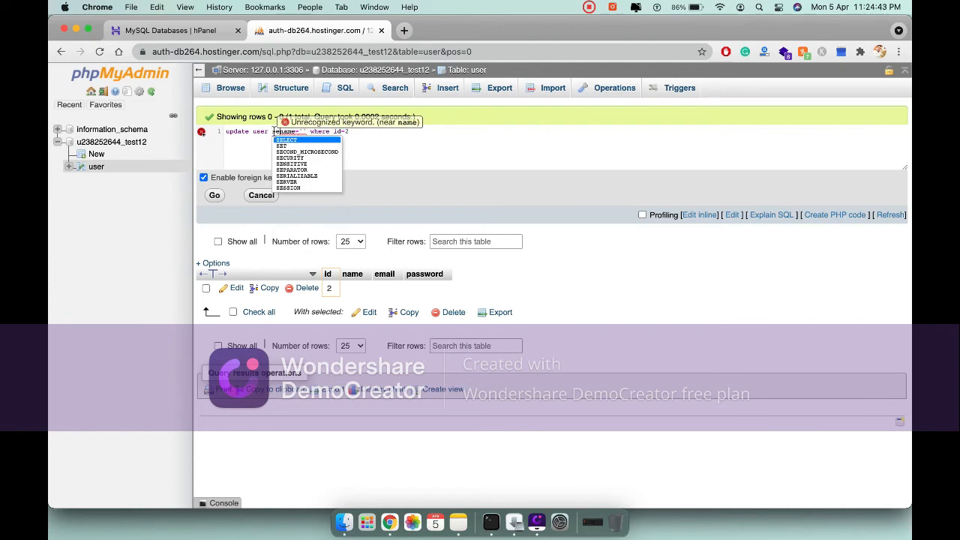
pyautogui.press('Right')
pyautogui.press('Right')
pyautogui.press('Right')
pyautogui.press('Right')
pyautogui.press('Right')
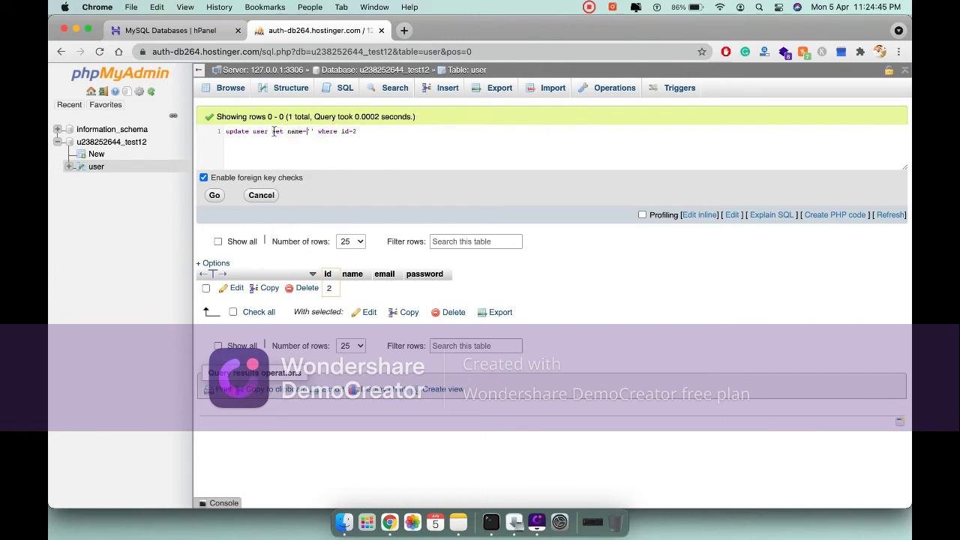
pyautogui.press('Right')
pyautogui.write('Muu')
pyautogui.press('BackSpace')
pyautogui.write('kundl')
pyautogui.click(219, 196)
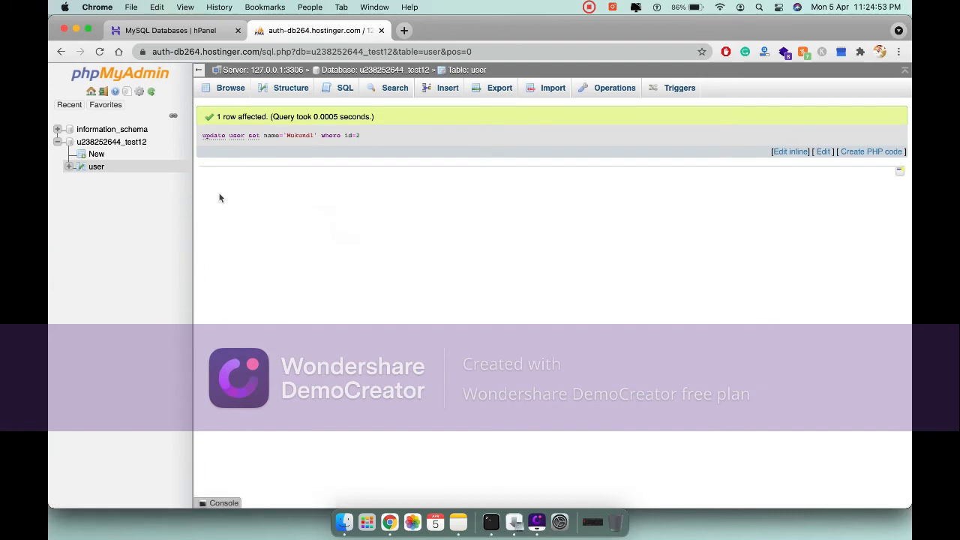
pyautogui.click(236, 89)
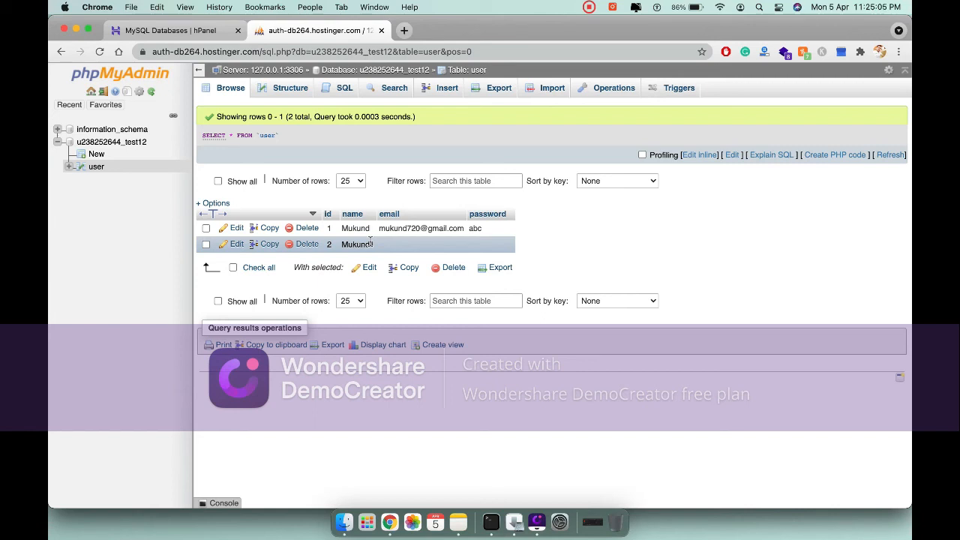
# Step: Replace the query with delete from user where id=2, run it and confirm the deletion
pyautogui.click(699, 155)
pyautogui.press('super+a')
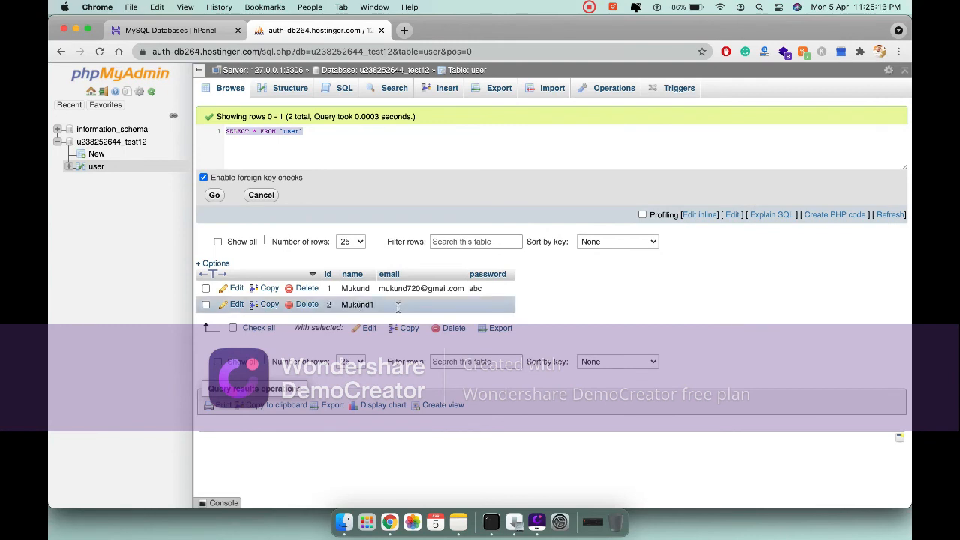
pyautogui.write('dlete')
pyautogui.press('BackSpace')
pyautogui.press('BackSpace')
pyautogui.press('BackSpace')
pyautogui.press('BackSpace')
pyautogui.press('BackSpace')
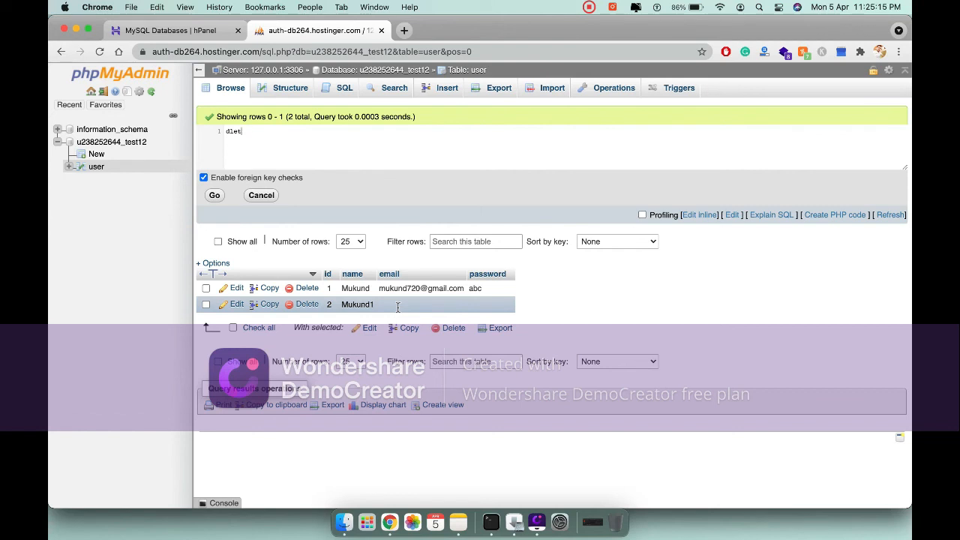
pyautogui.write('elete from tab')
pyautogui.press('BackSpace')
pyautogui.press('BackSpace')
pyautogui.press('BackSpace')
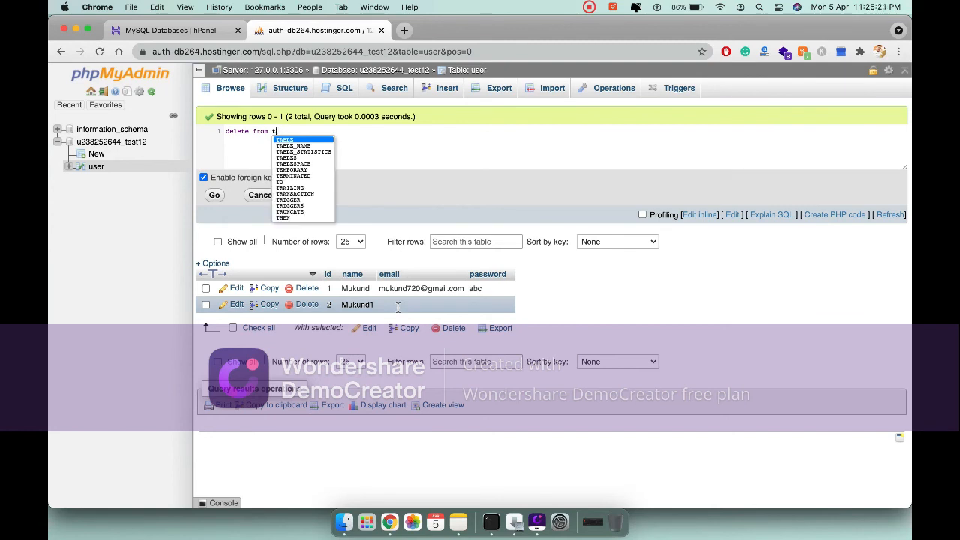
pyautogui.write('user w')
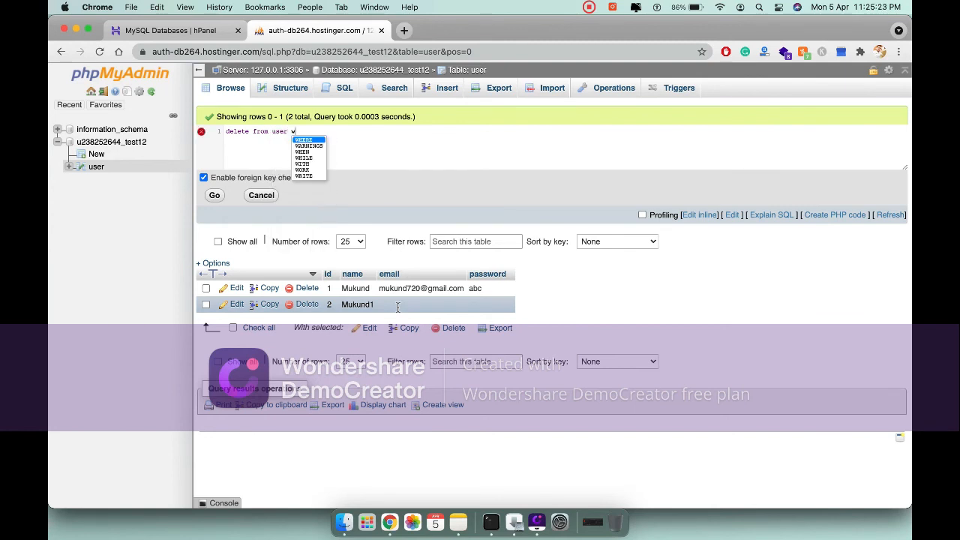
pyautogui.write('here i')
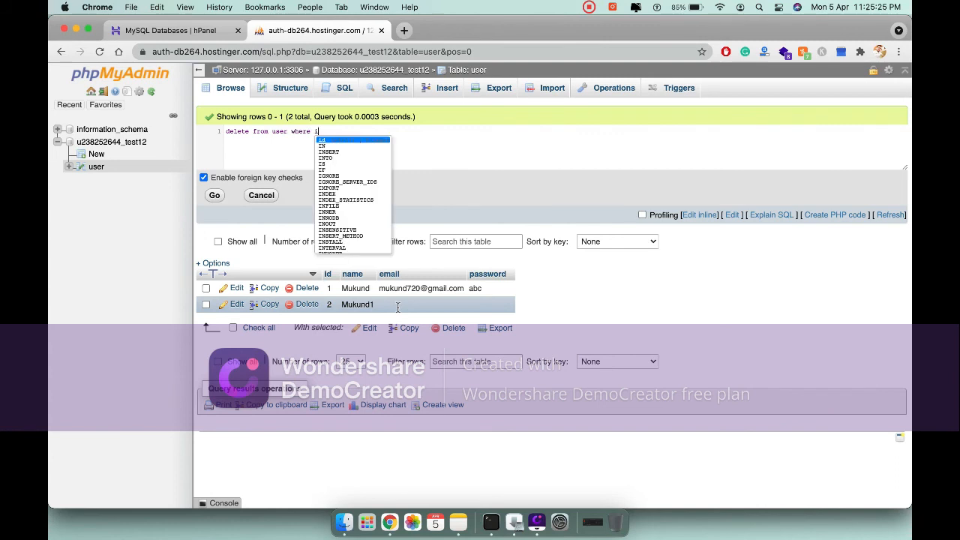
pyautogui.write('d=2')
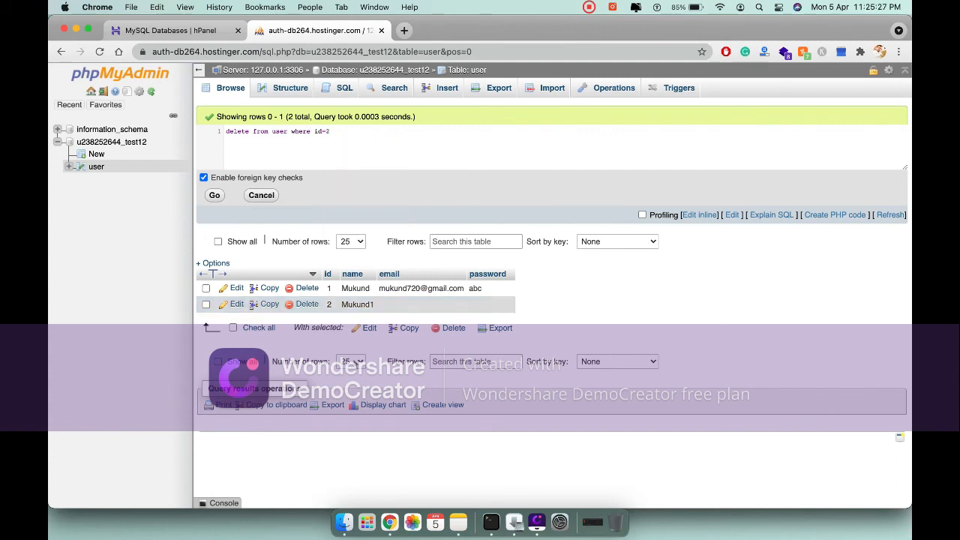
pyautogui.click(214, 196)
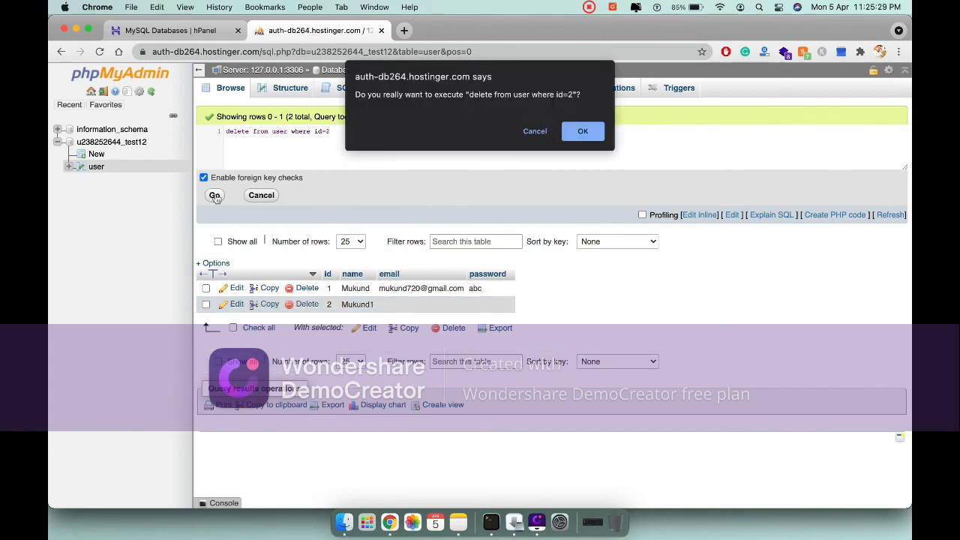
pyautogui.click(583, 132)
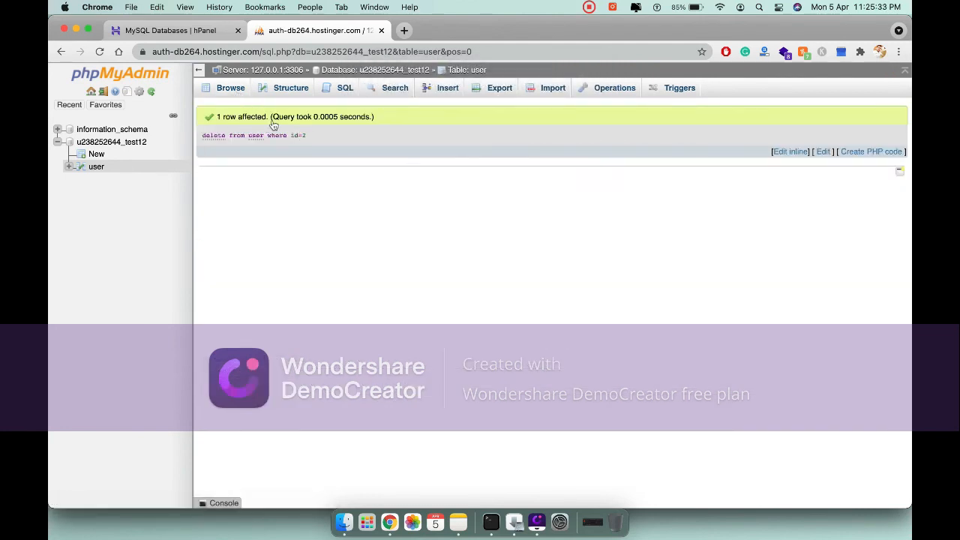
# Step: Browse the user table, now holding only the Mukund row, then return to the hPanel MySQL Databases tab
pyautogui.click(231, 88)
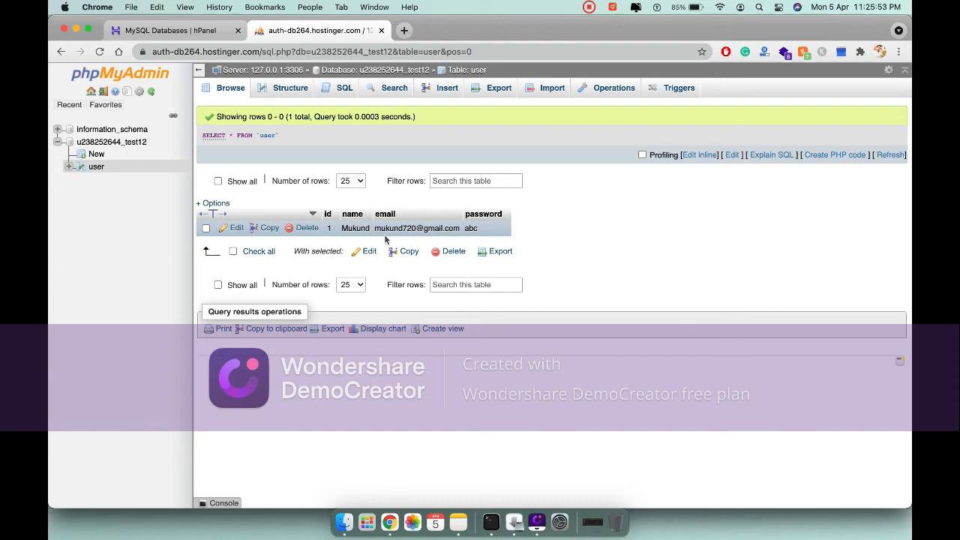
pyautogui.click(186, 36)
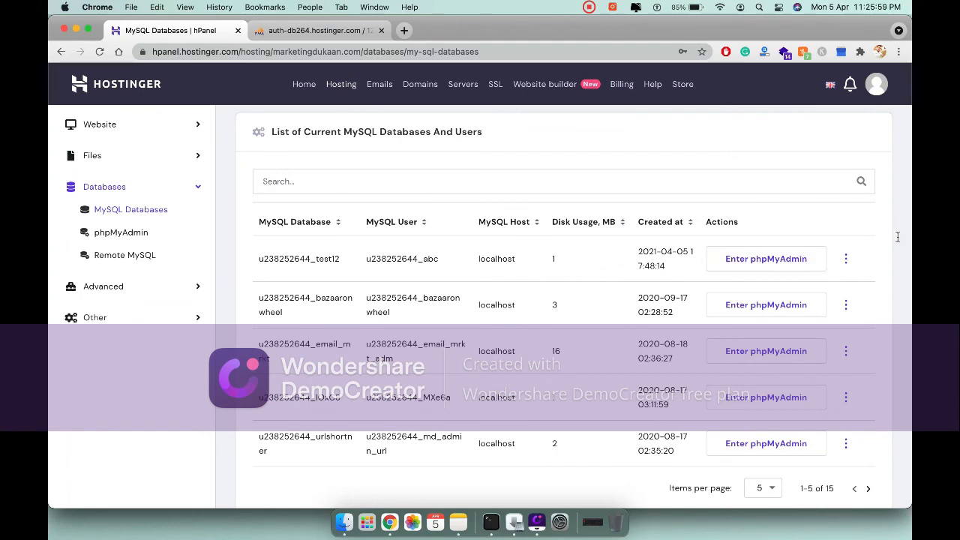
pyautogui.scroll(5, 896, 237)
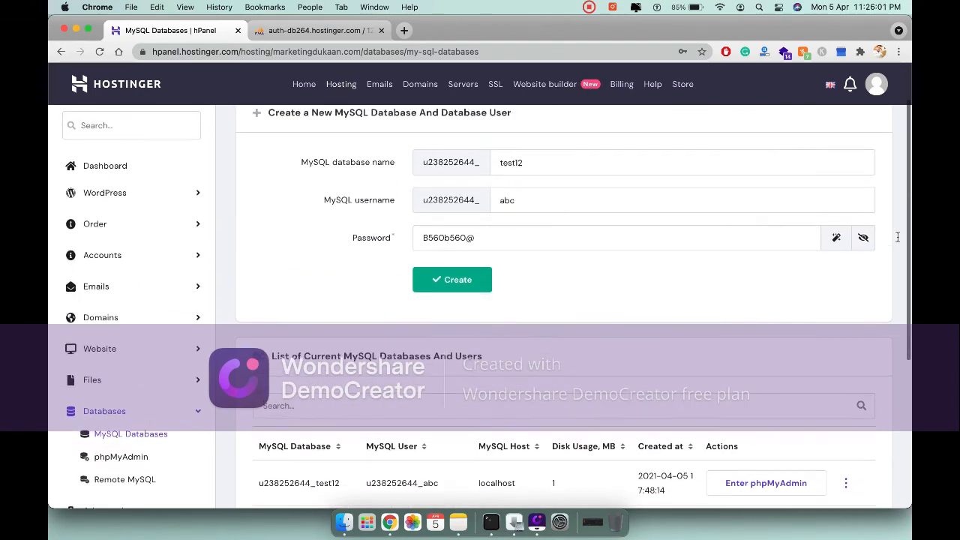
pyautogui.scroll(-8, 897, 237)
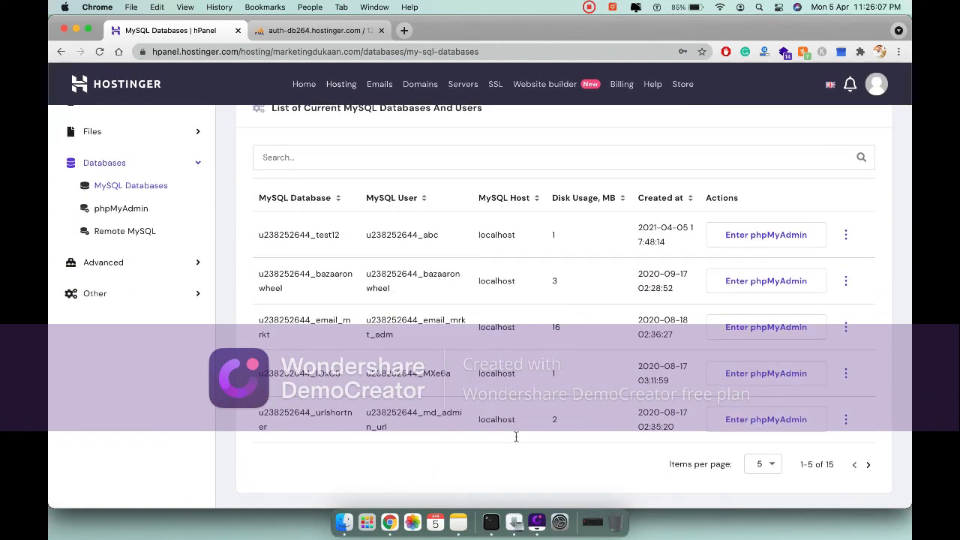
pyautogui.scroll(8, 516, 437)
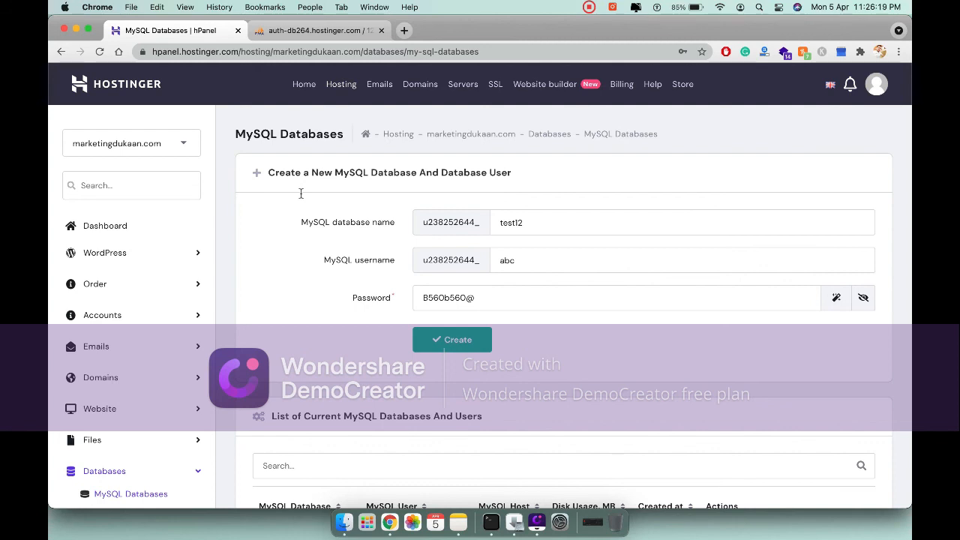
pyautogui.scroll(-1, 301, 193)
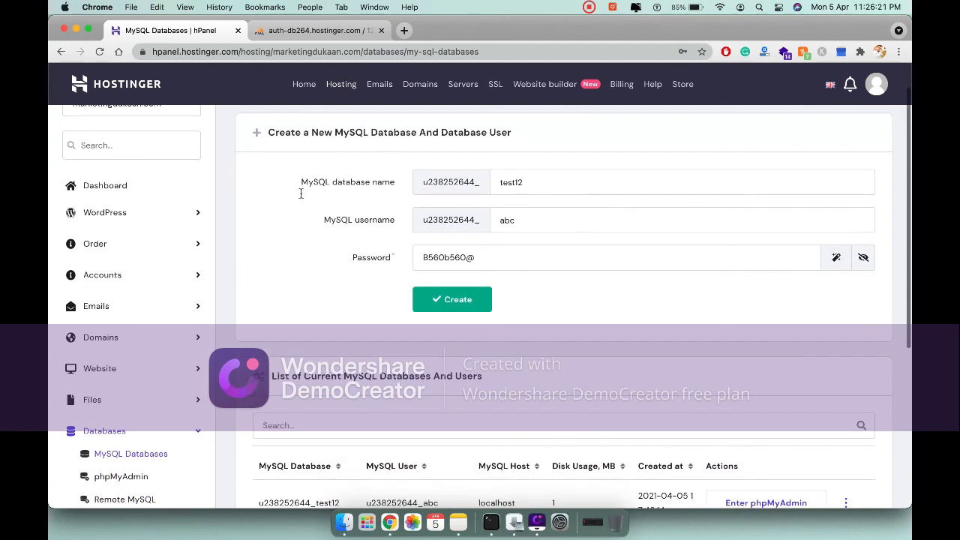
pyautogui.click(589, 8)
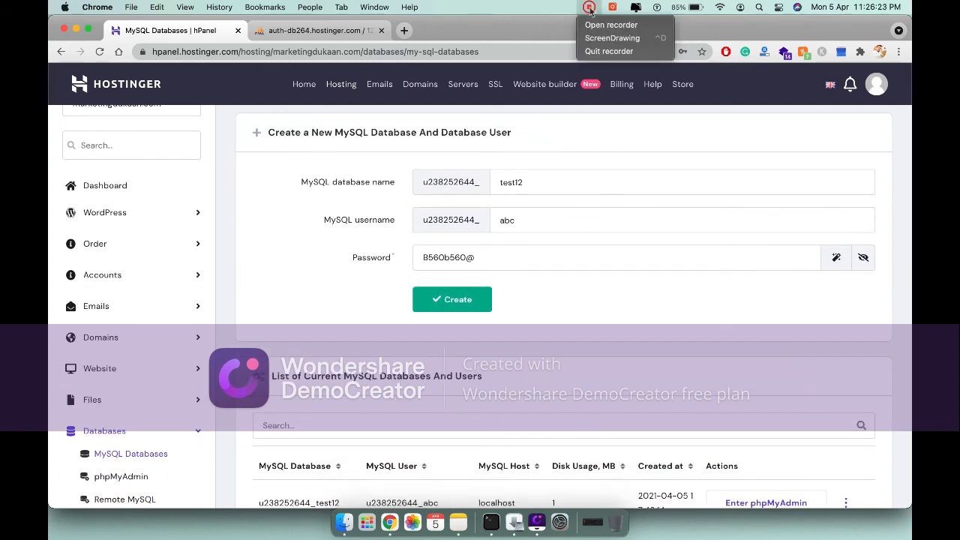
# Step: Quit the DemoCreator recorder to end the screen recording
pyautogui.click(608, 51)
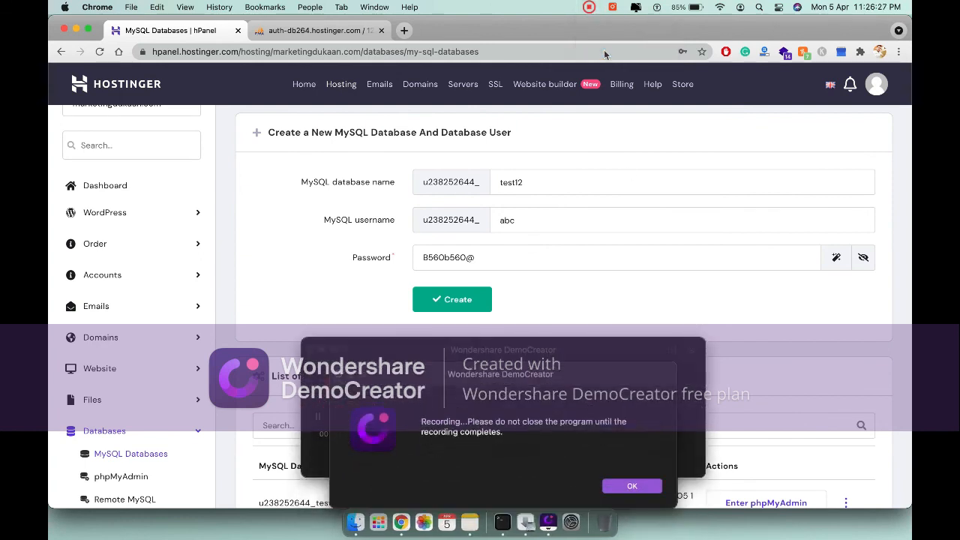